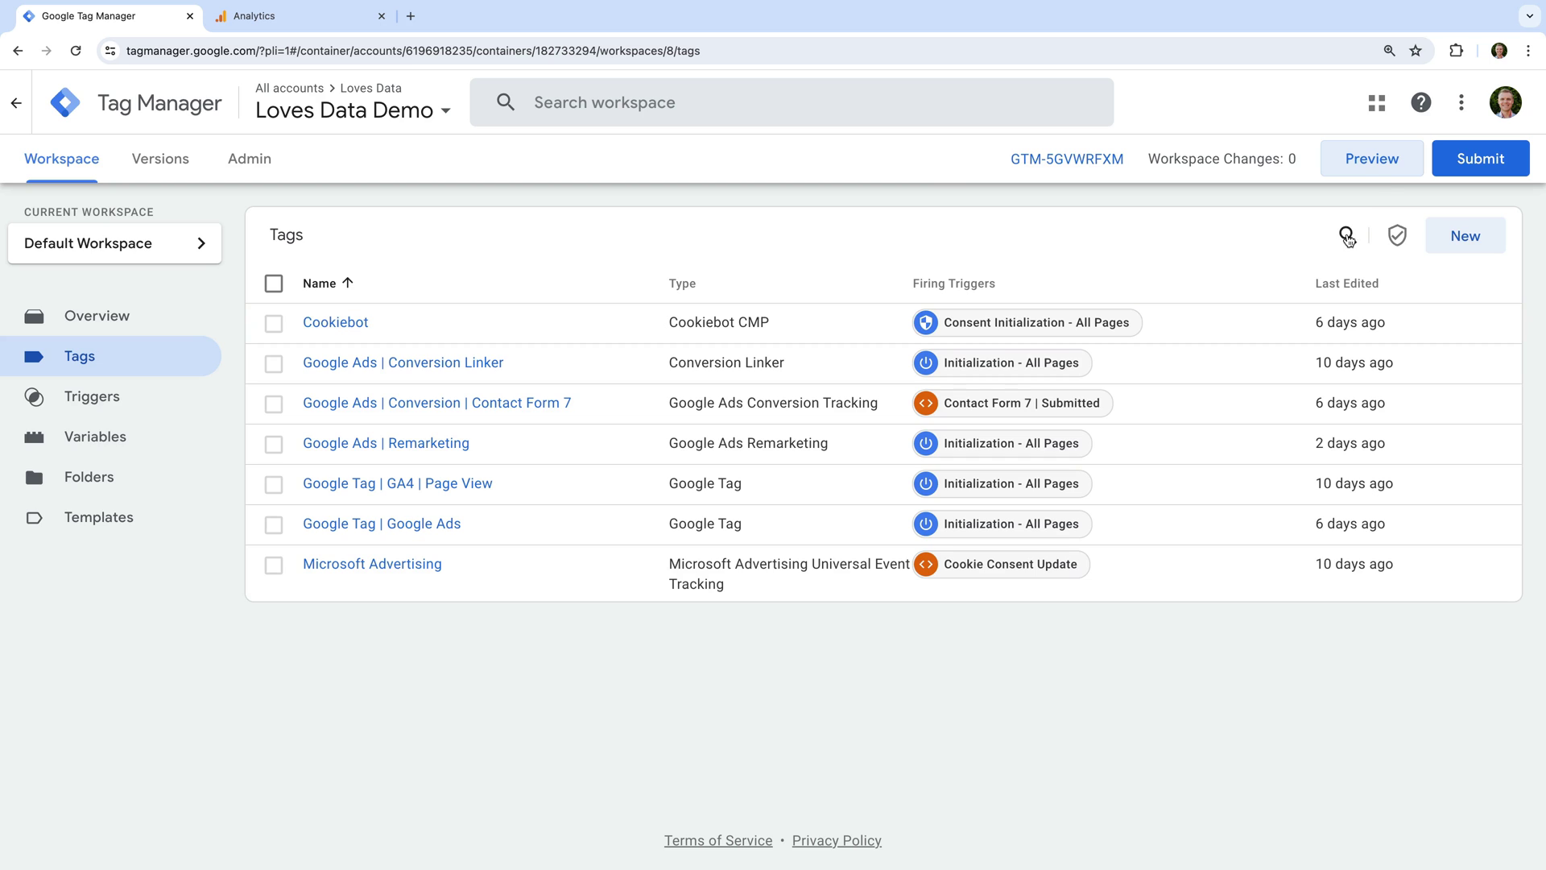
click(1386, 173)
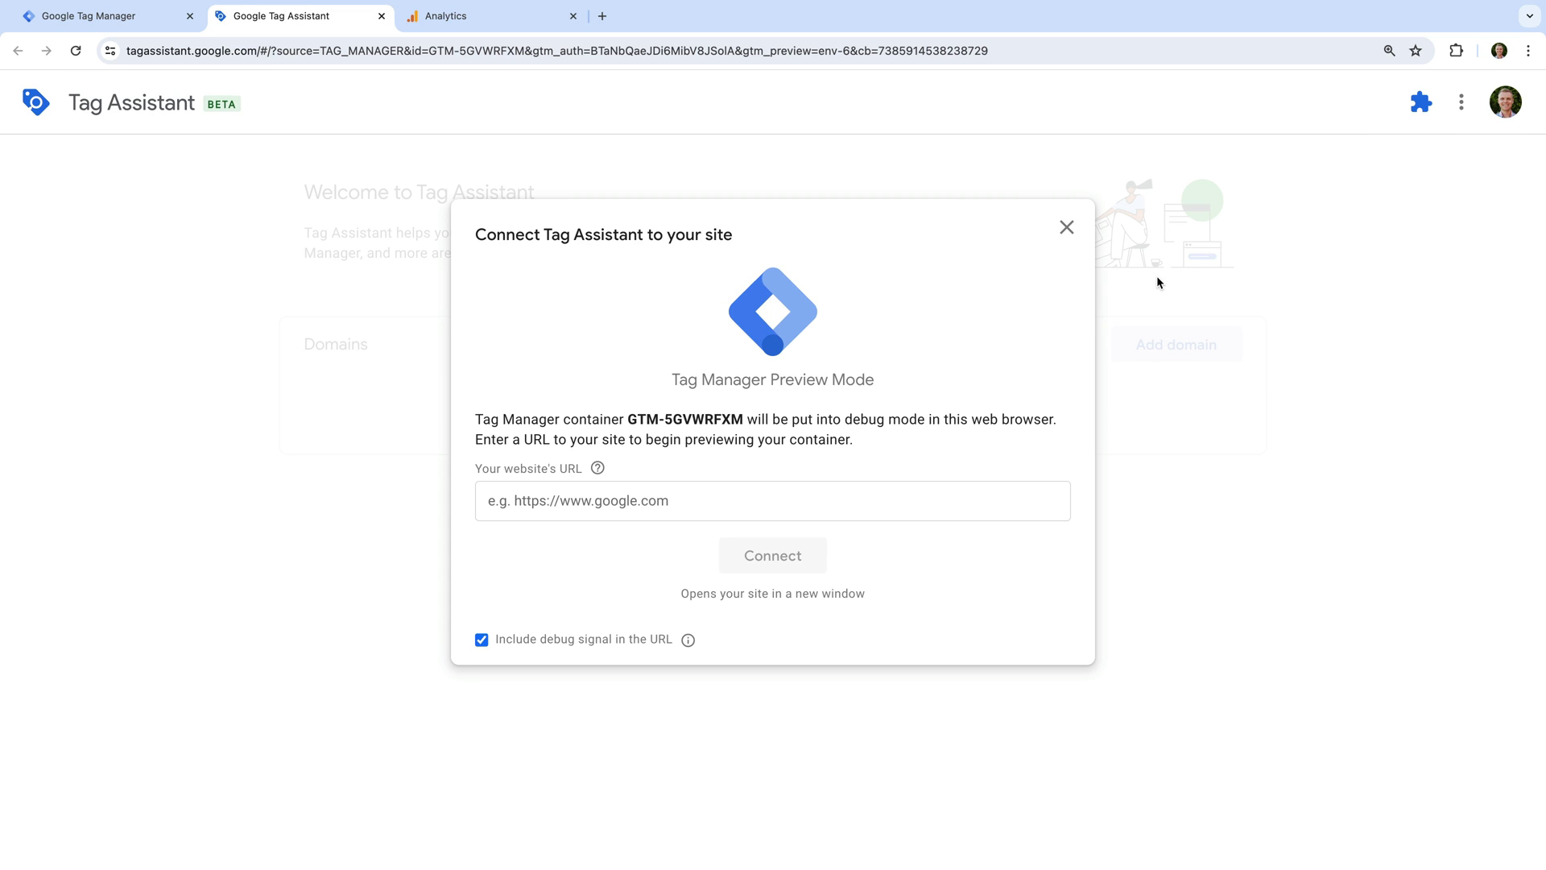
click(786, 497)
text(https://wordpress.analyticsbeta.com/)
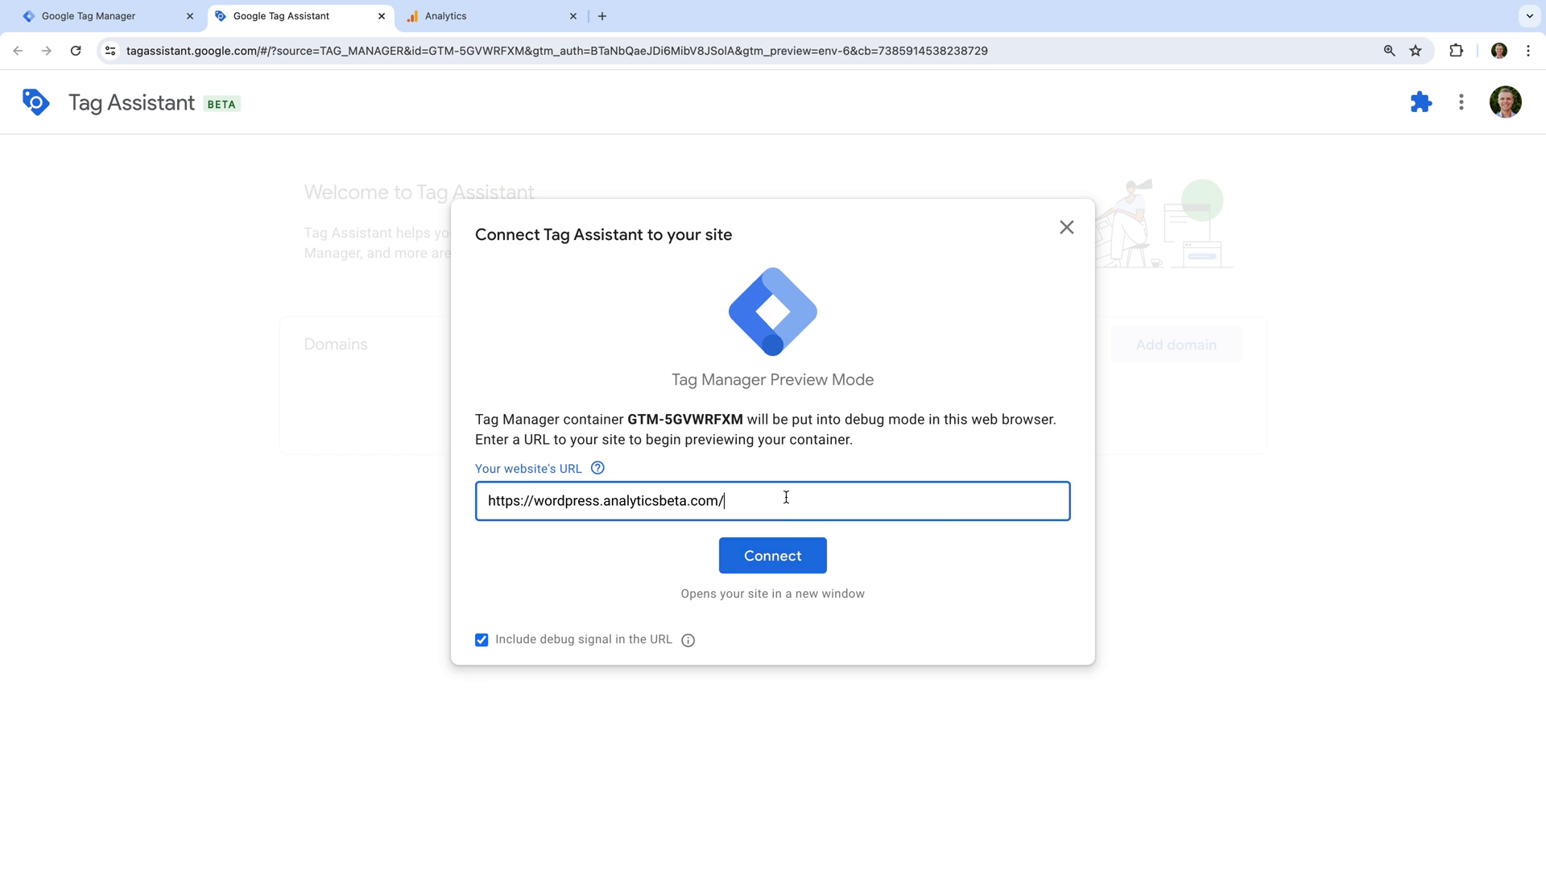
Connect the preview and move the Tag Assistant badge to uncover the full Cookiebot banner.
click(802, 561)
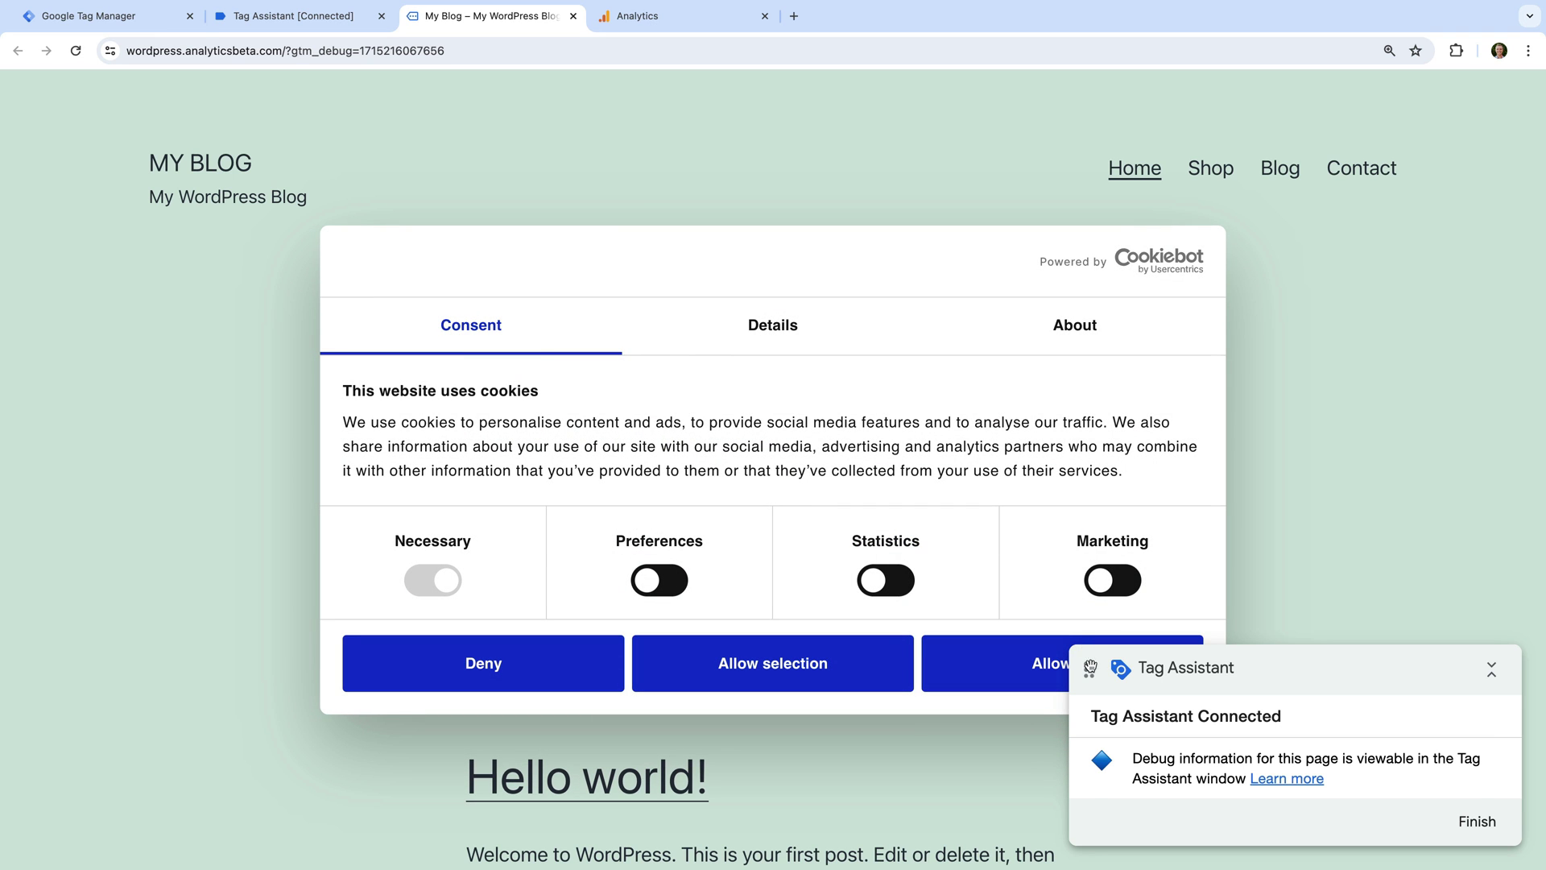
drag(1089, 670, 1086, 738)
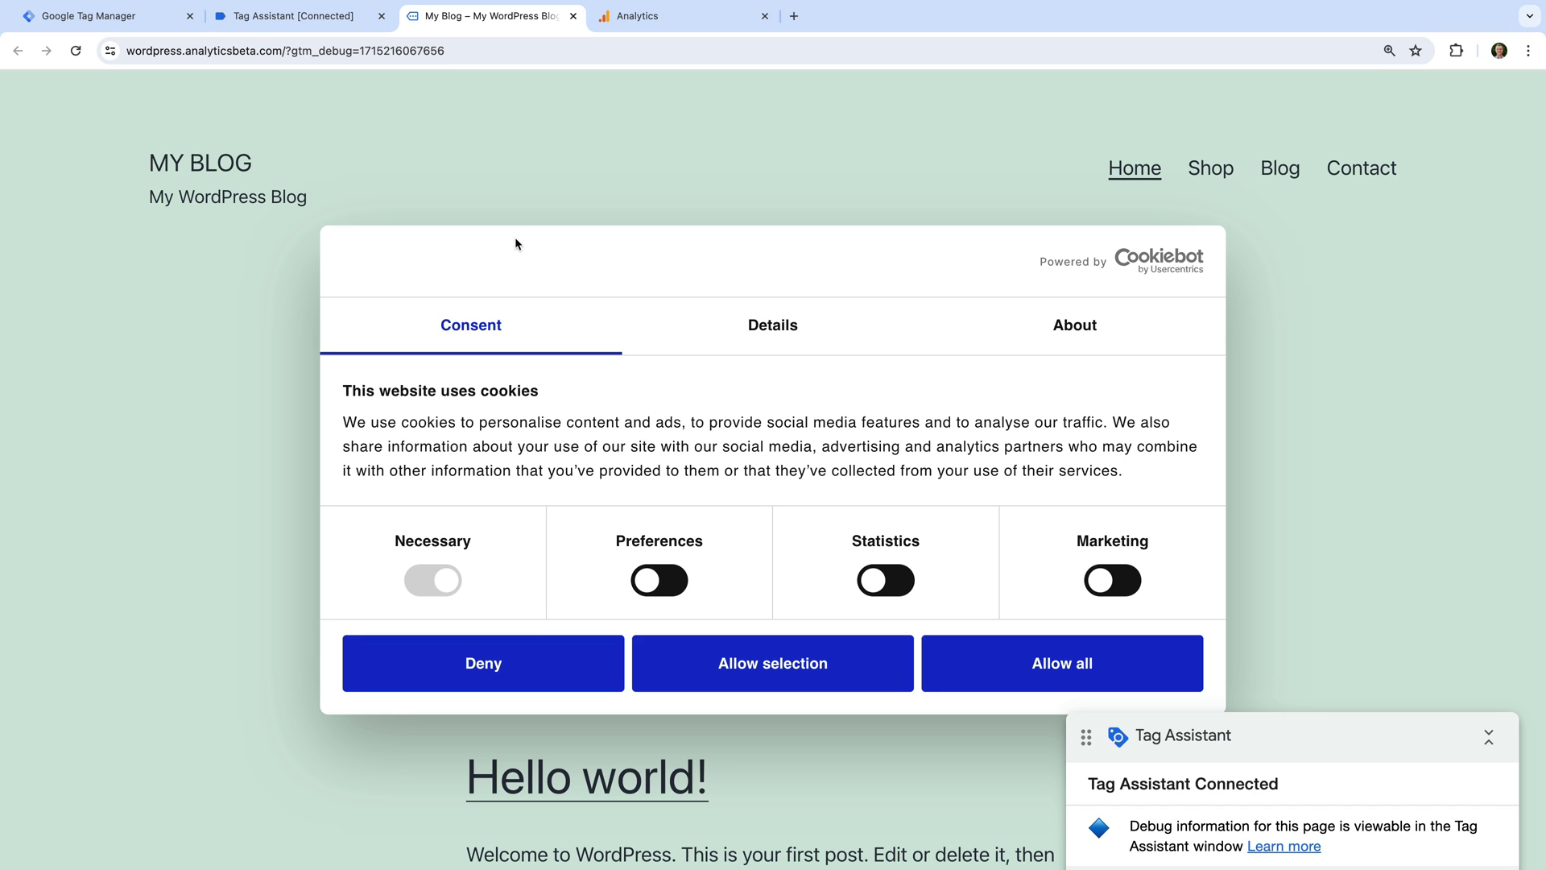
Confirm the My Blog page's consent types are denied except security_storage, then list its fired tags.
click(351, 29)
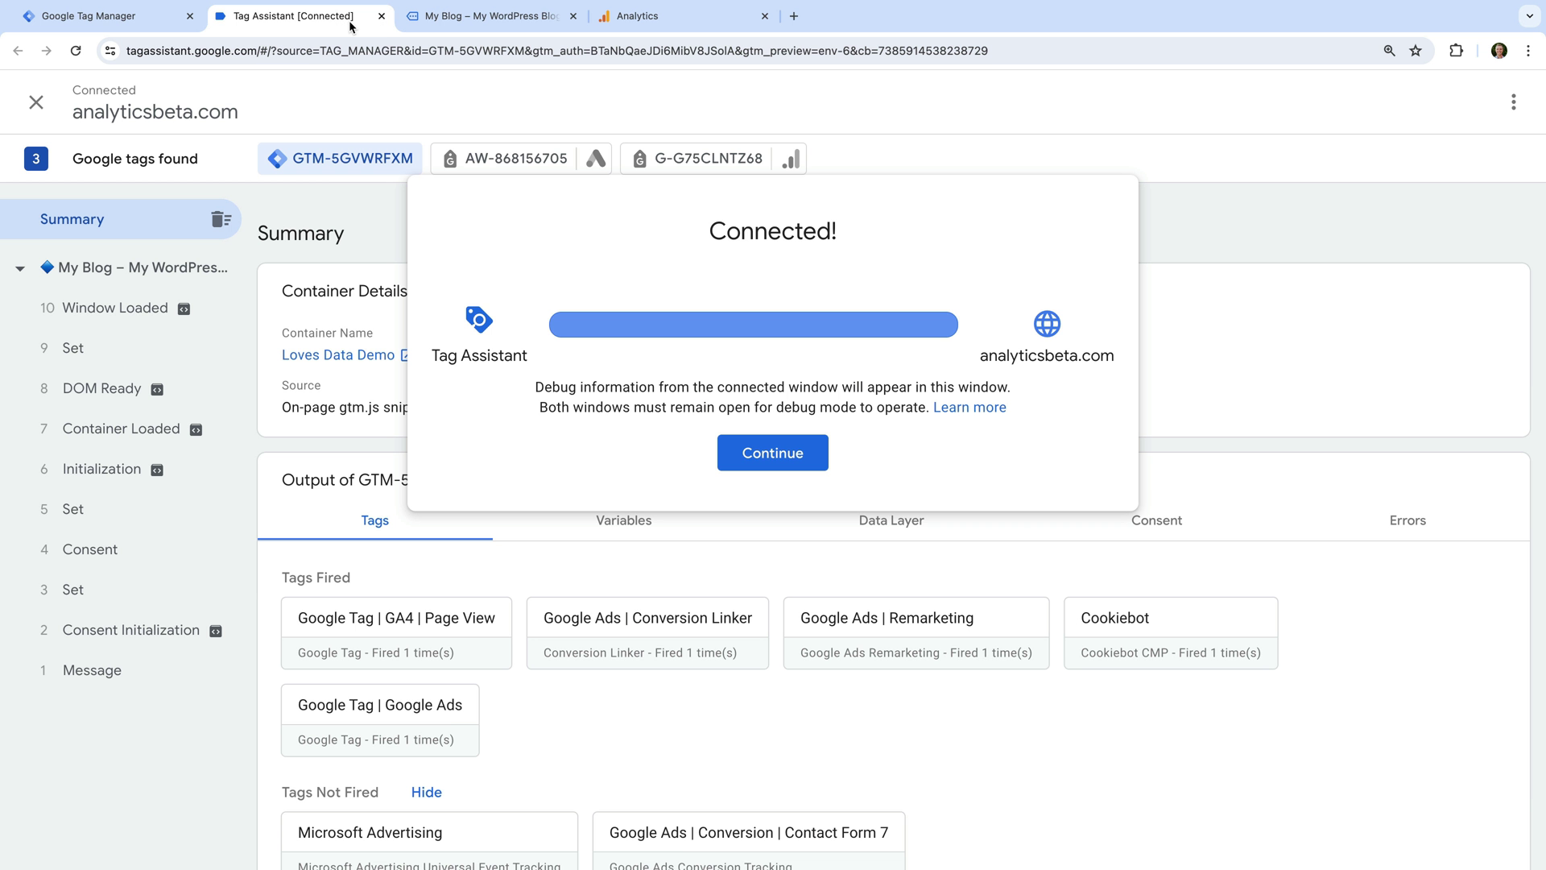
click(757, 453)
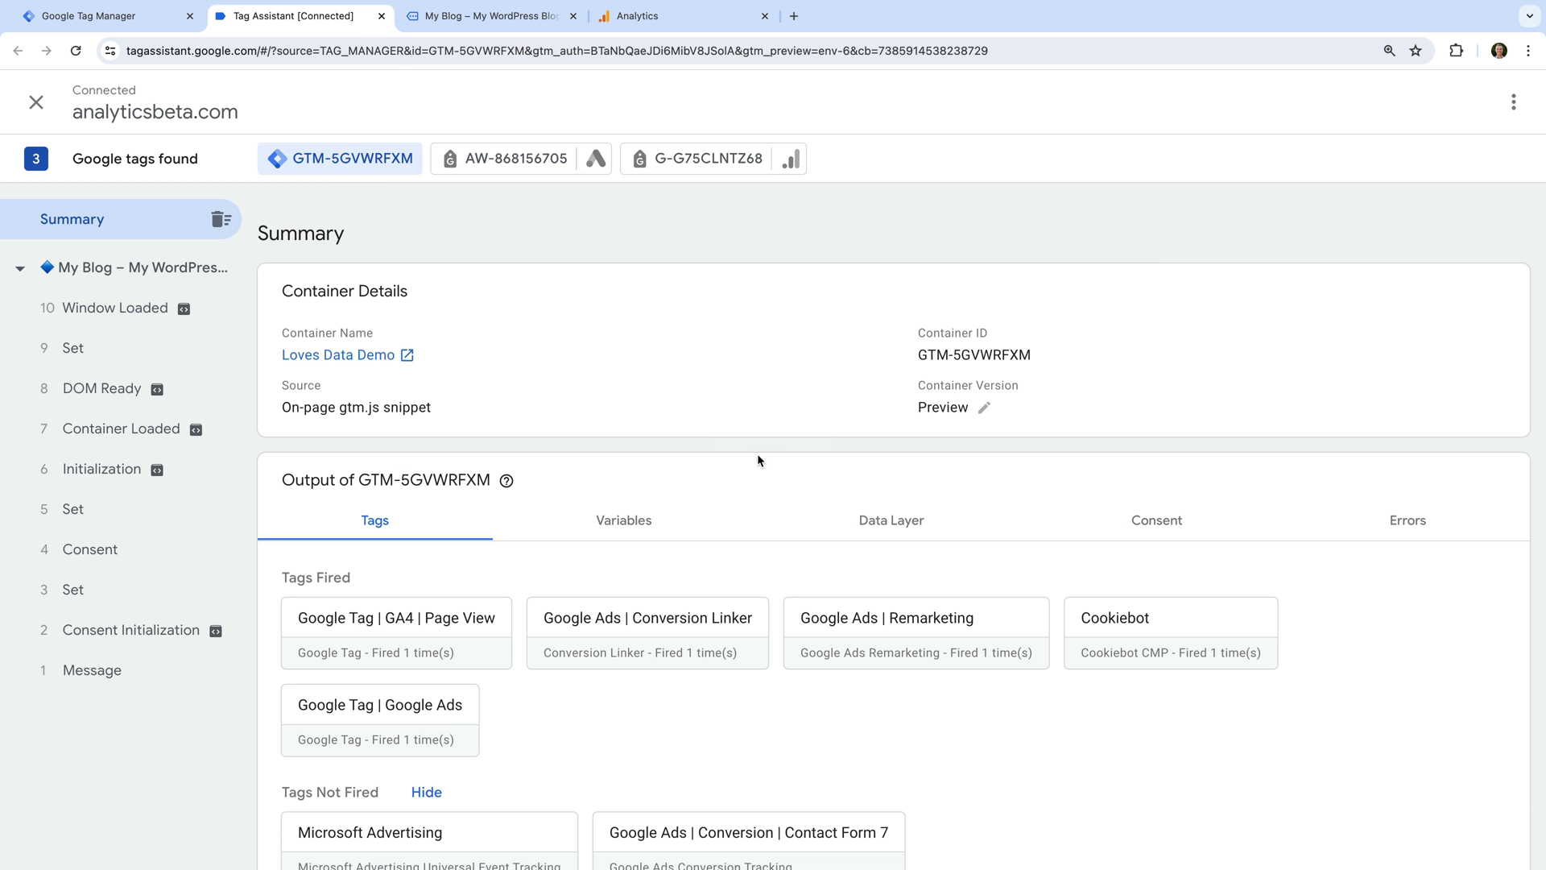
click(1071, 520)
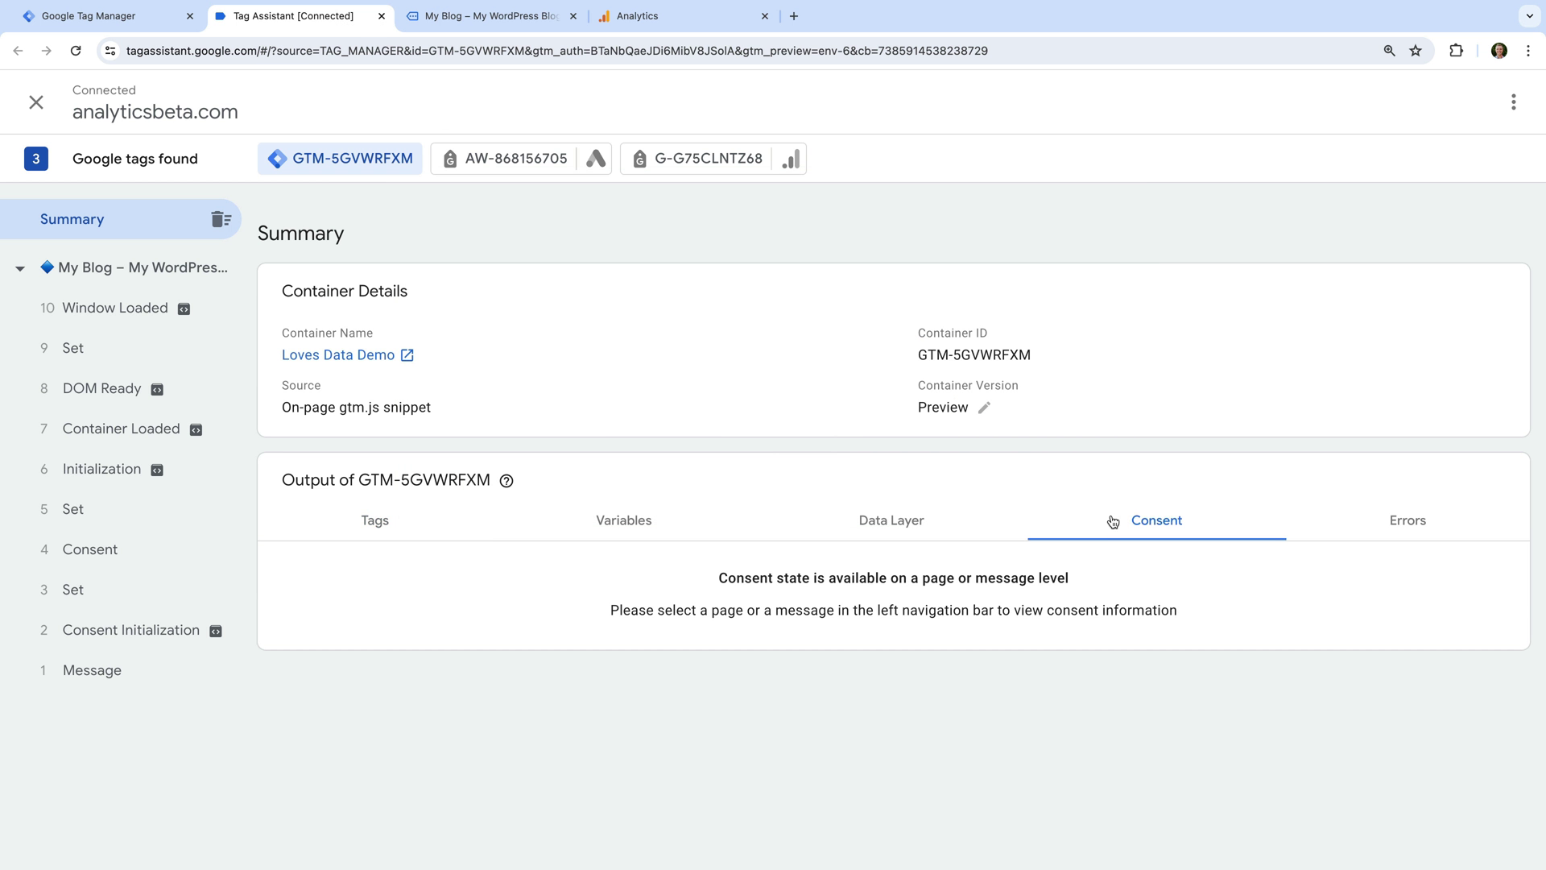
click(208, 269)
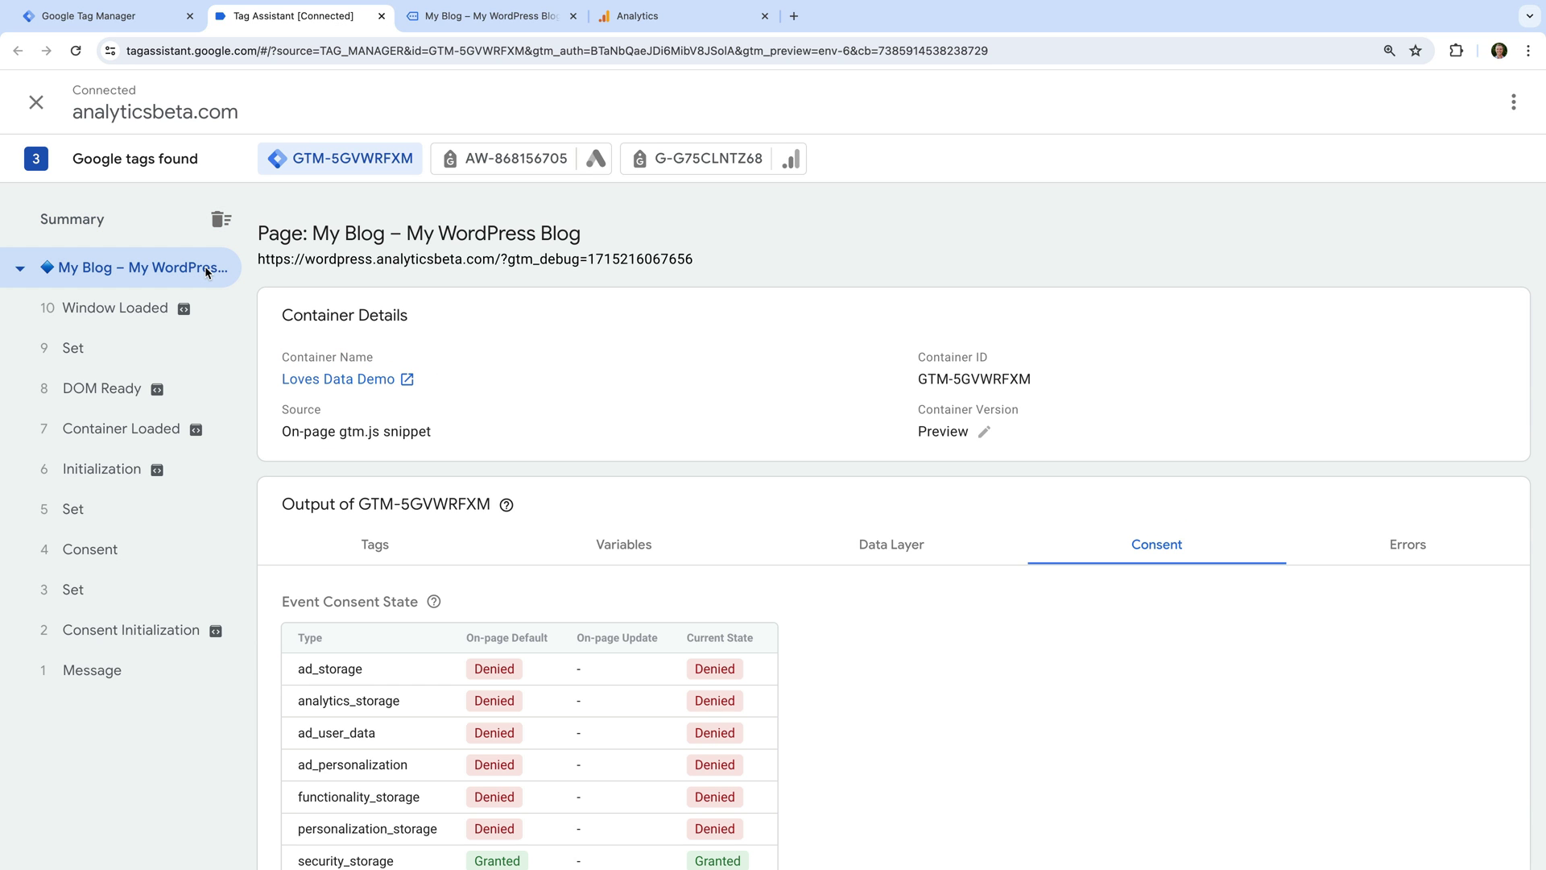
scroll(596, 581, down, 1)
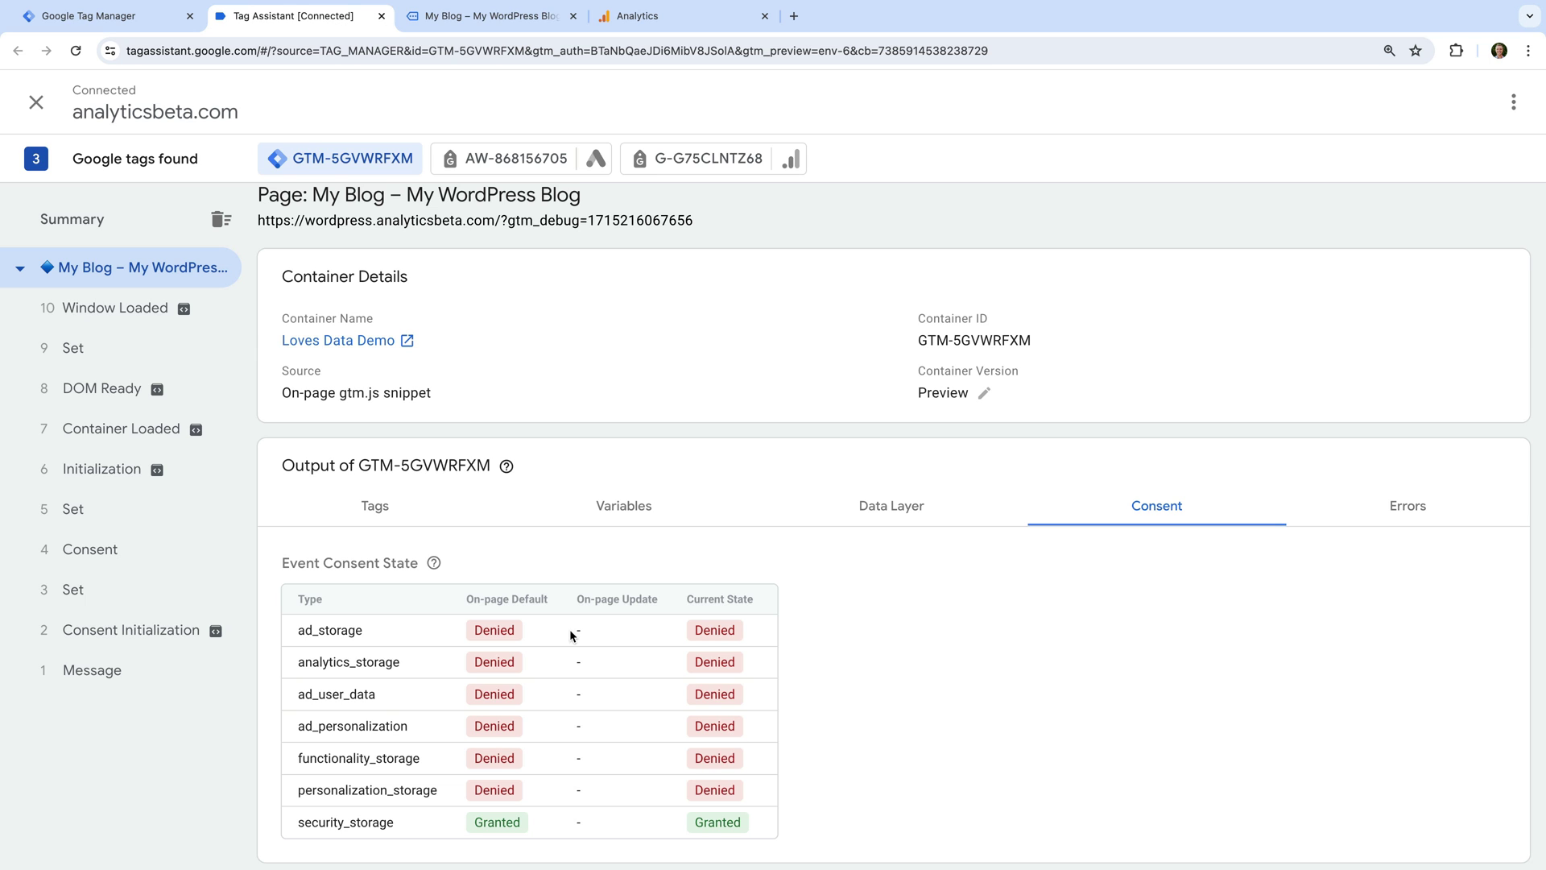
click(424, 512)
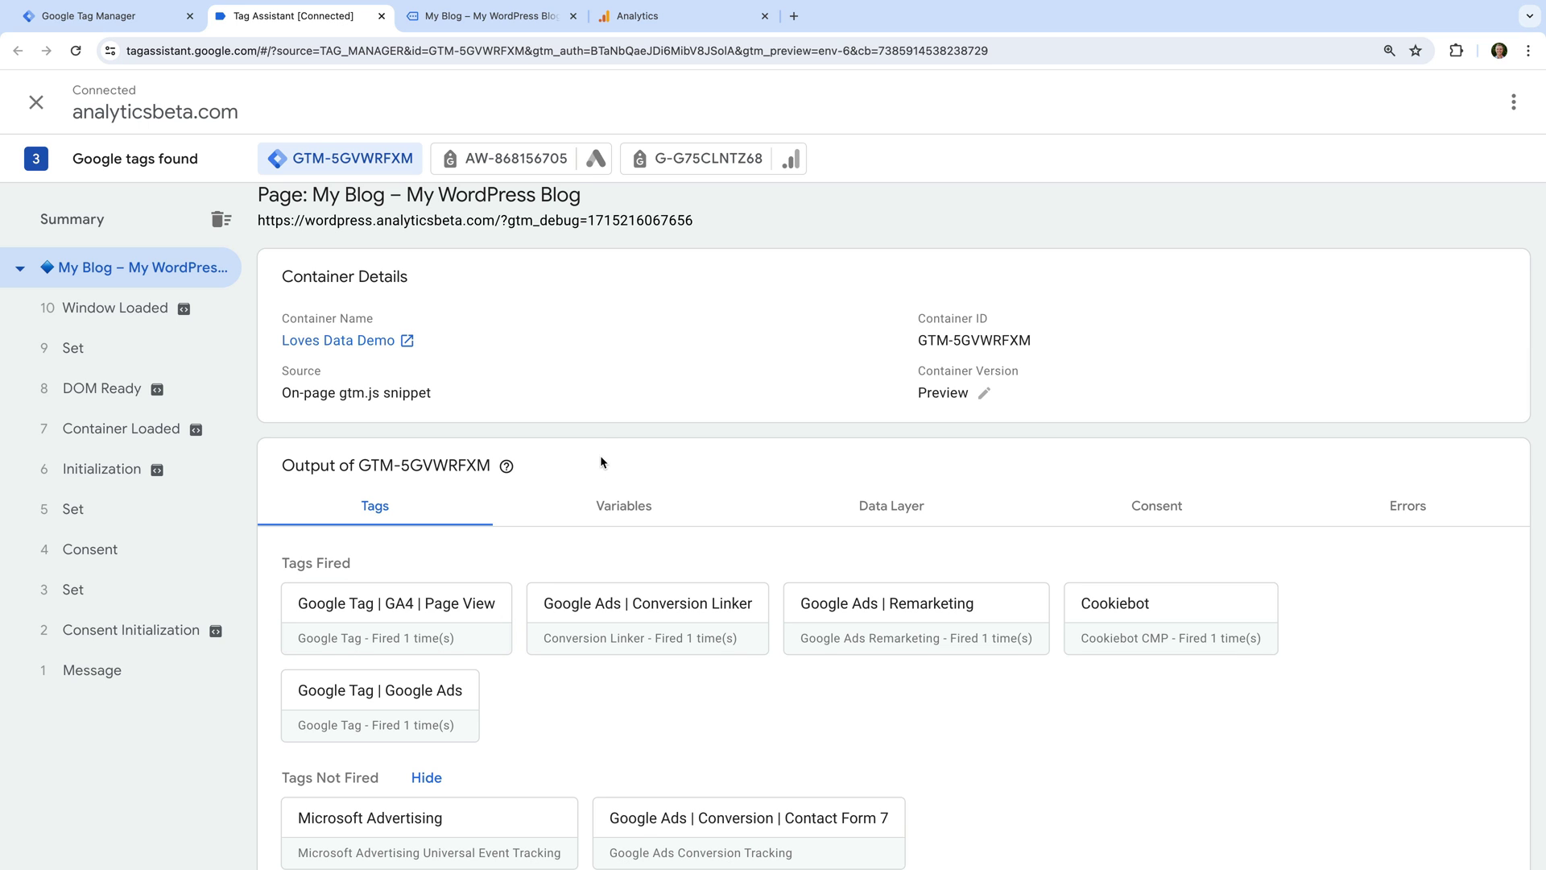
Check that the G-G75CLNTZ68 Page View hit's Cookie Consent State (gcs) is G100.
click(741, 168)
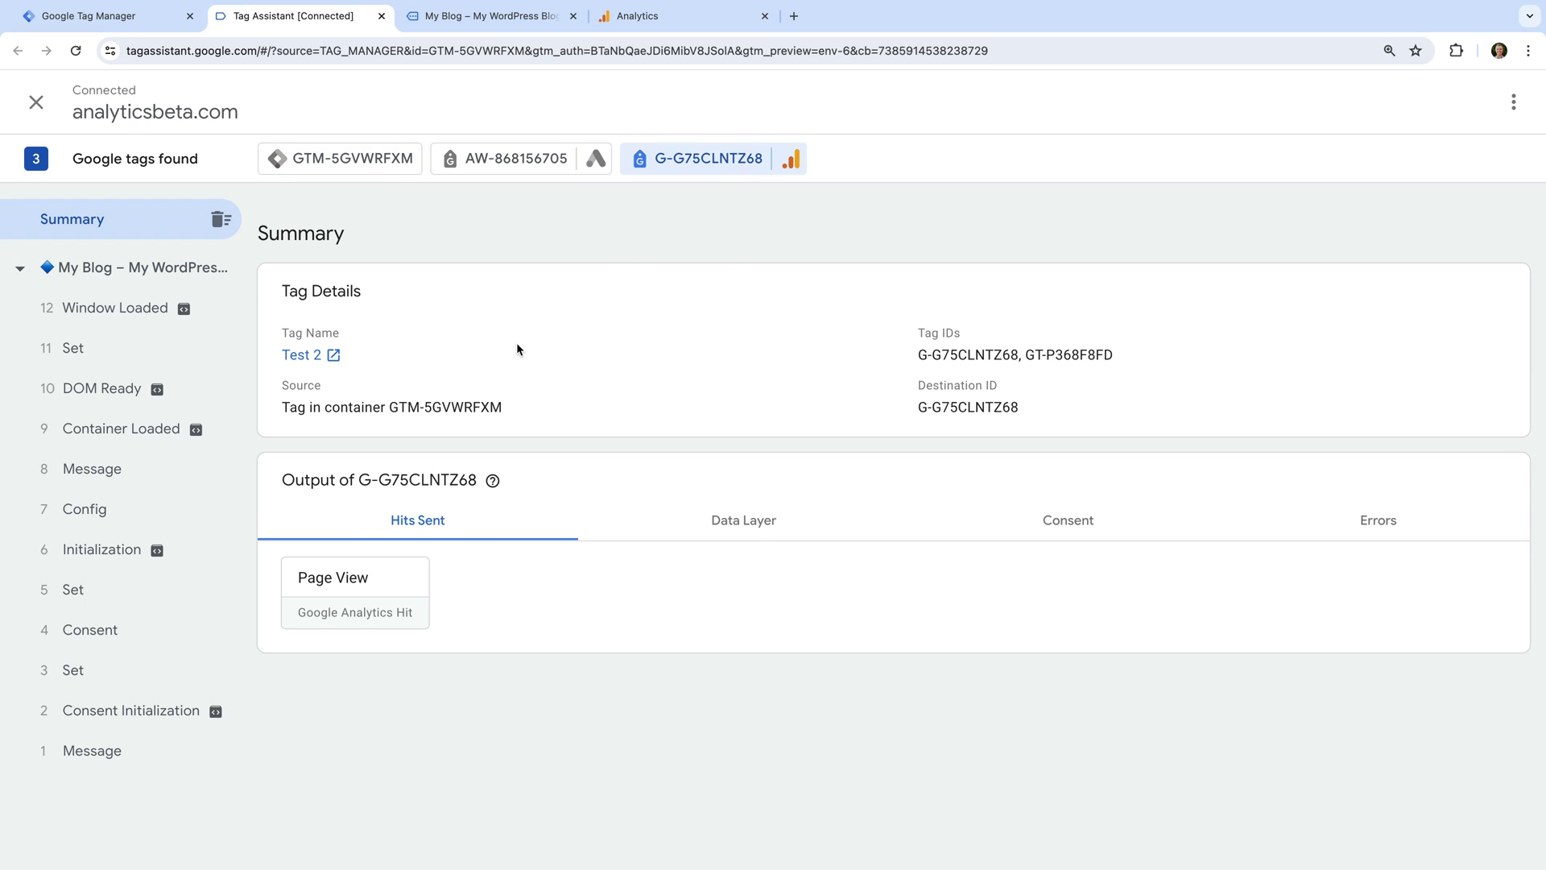
click(366, 591)
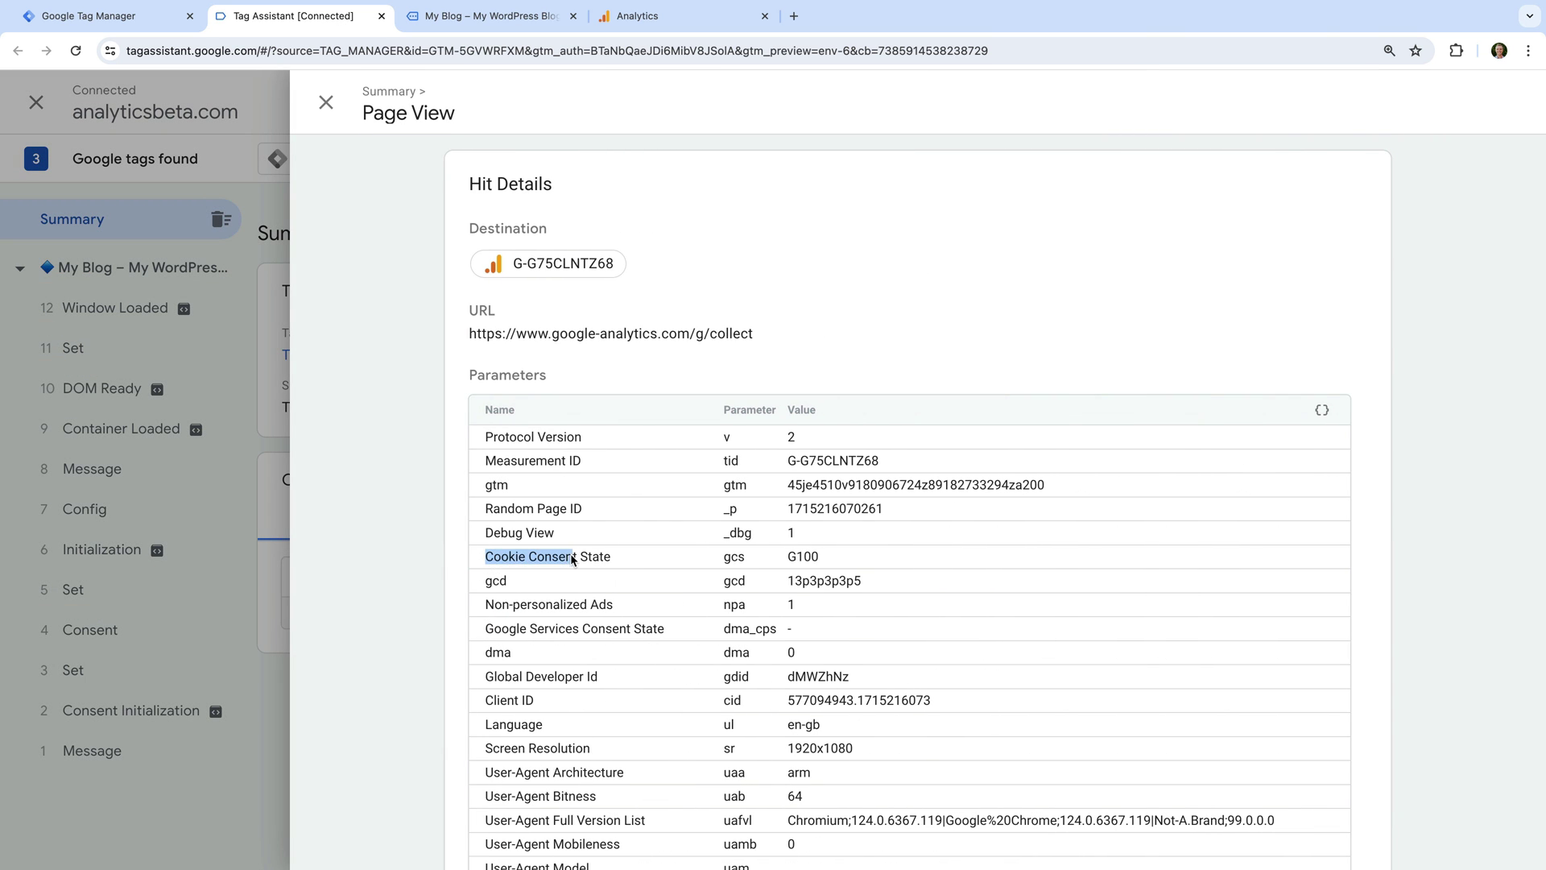
drag(574, 559, 614, 558)
click(818, 560)
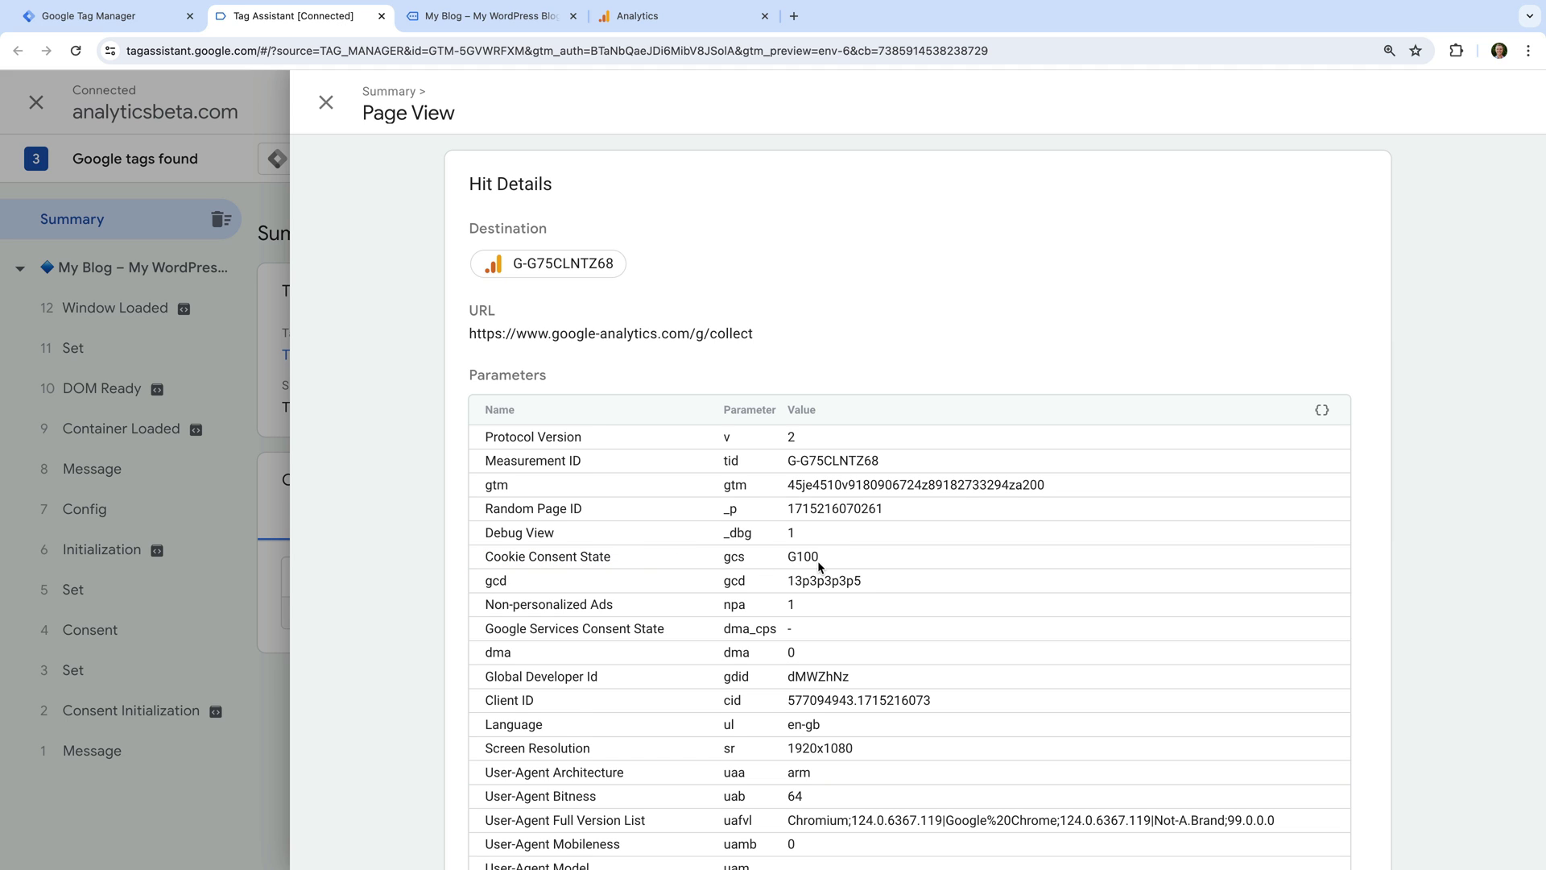
double_click(823, 558)
End the debug session and delete the analyticsbeta.com history entry.
click(330, 104)
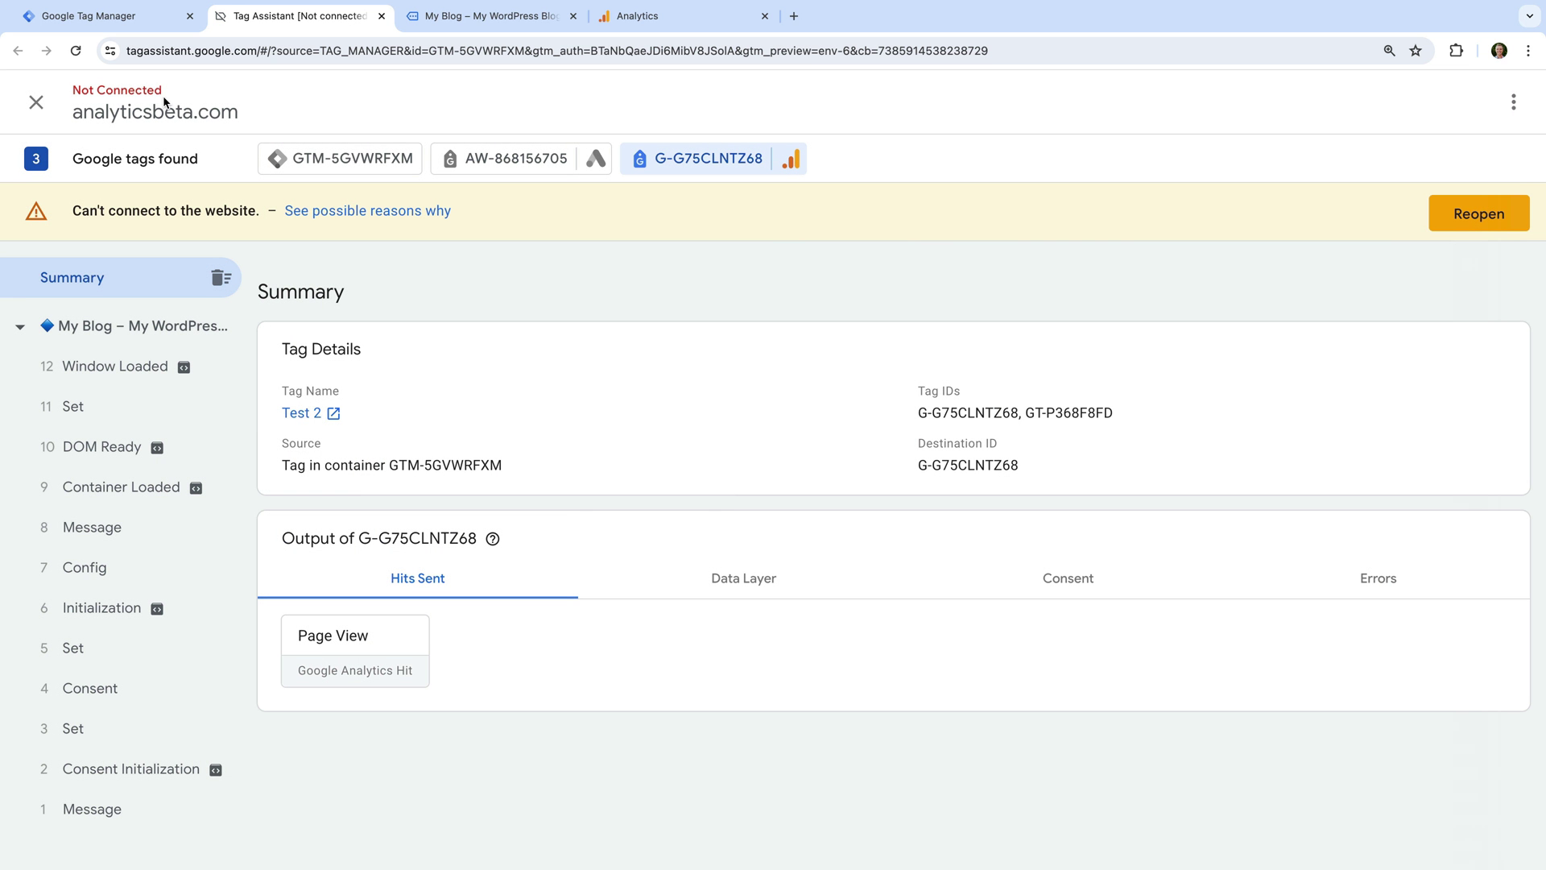
click(37, 102)
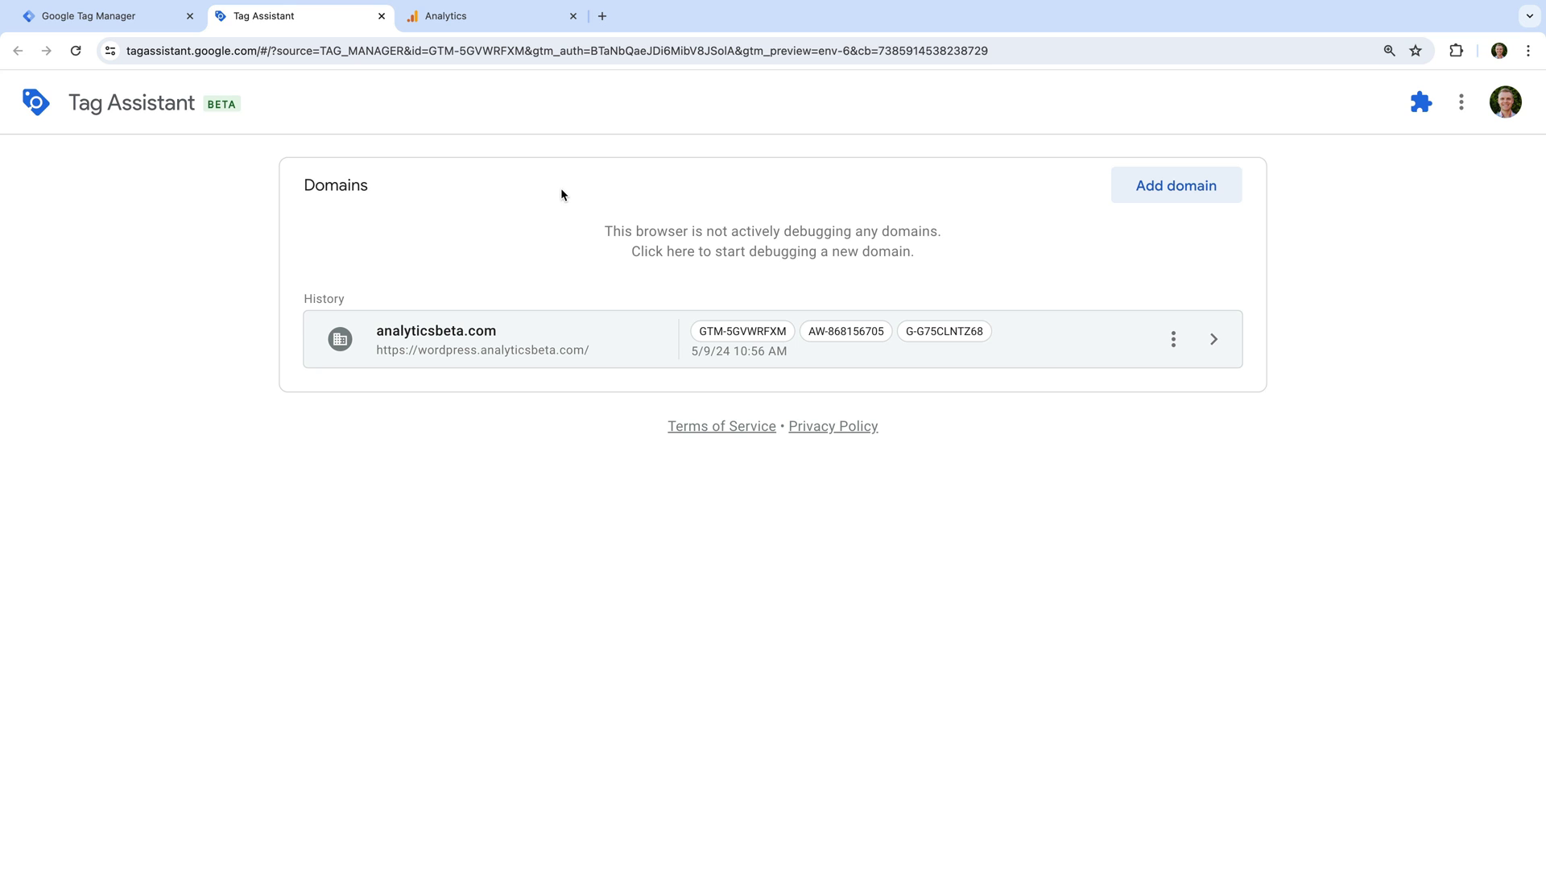
click(1173, 339)
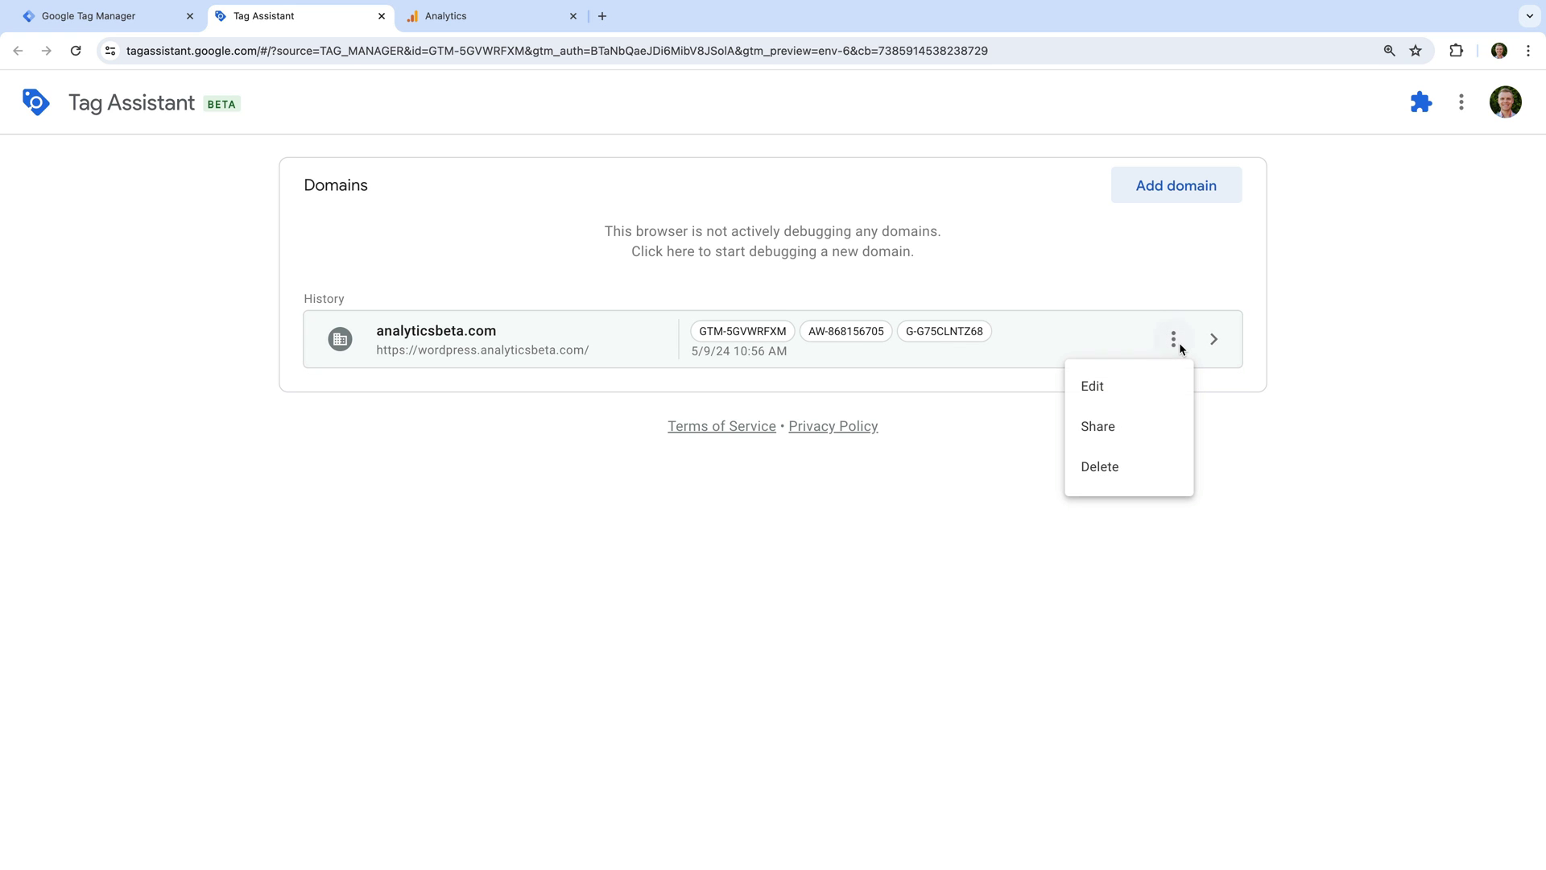
click(1128, 467)
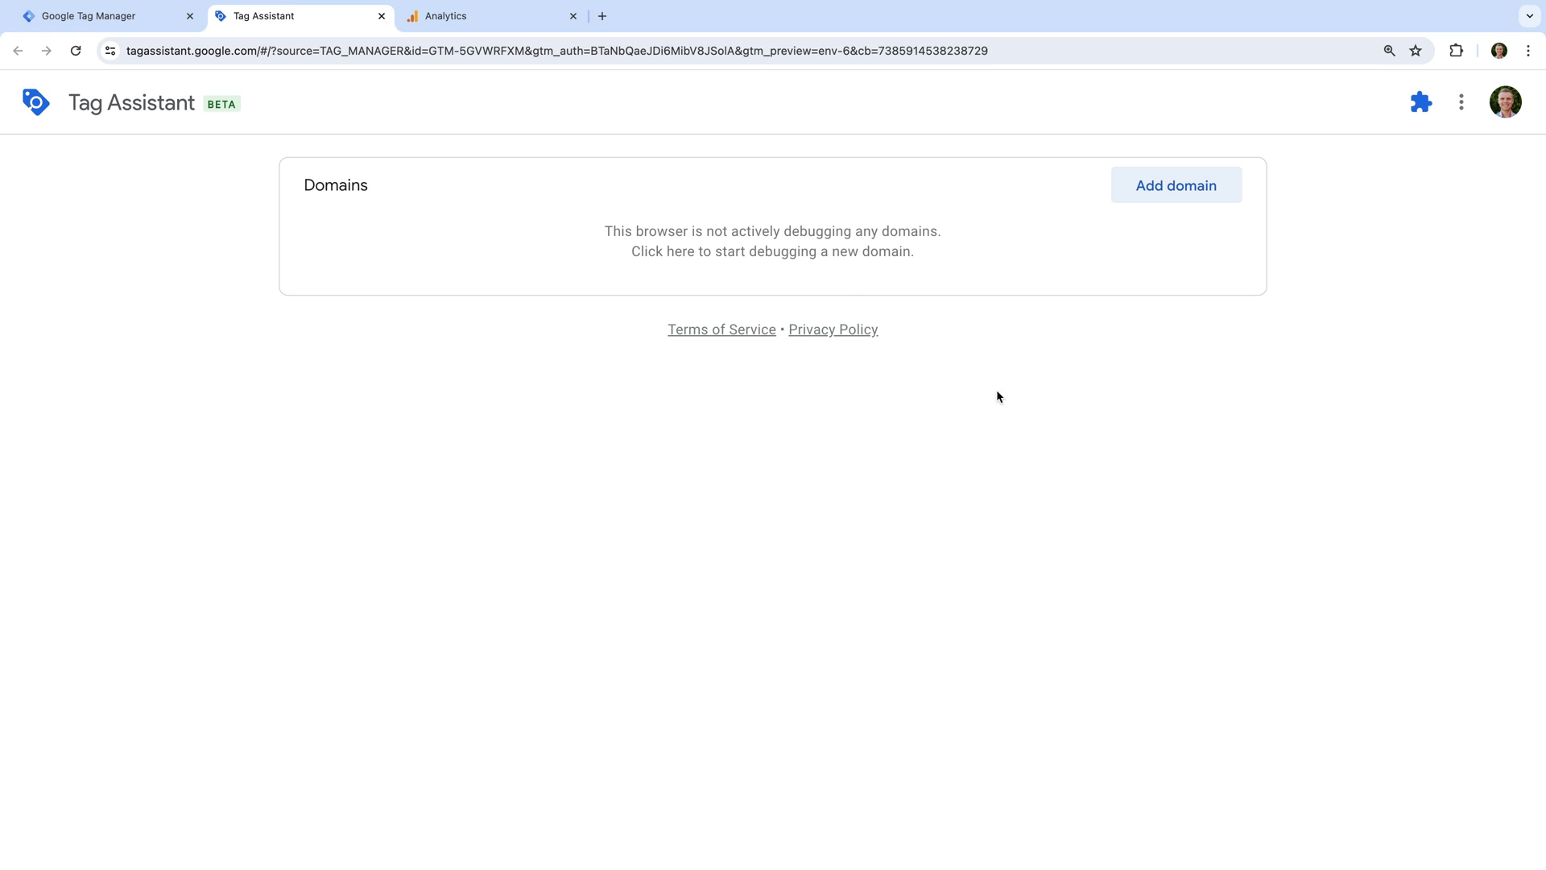
Check that Analytics DebugView shows no debug devices or events, then close the Tag Assistant tab.
click(520, 27)
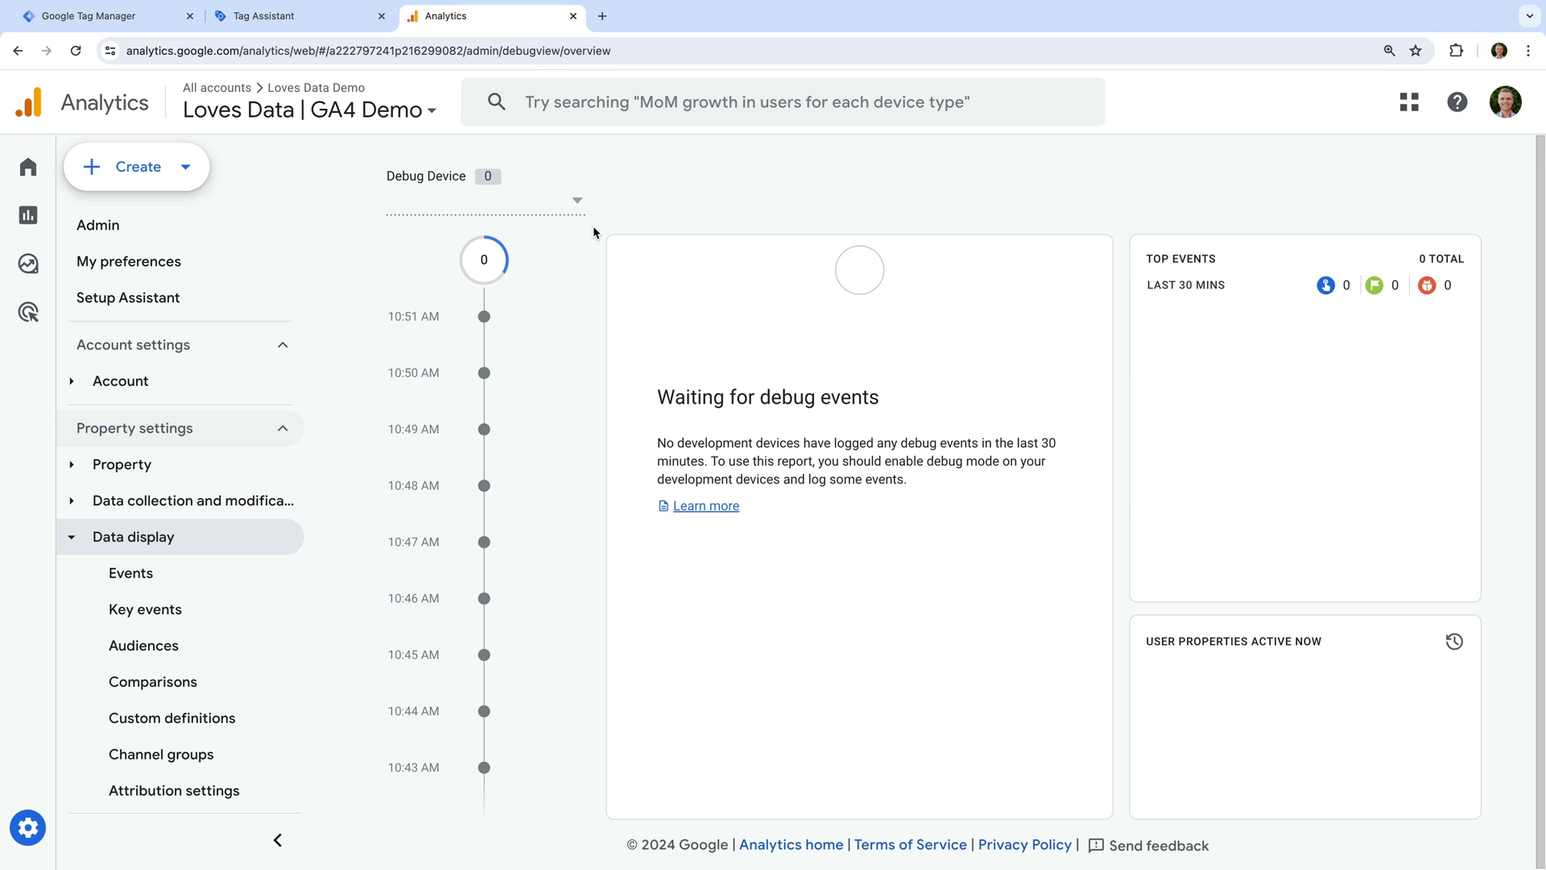
scroll(291, 520, down, 3)
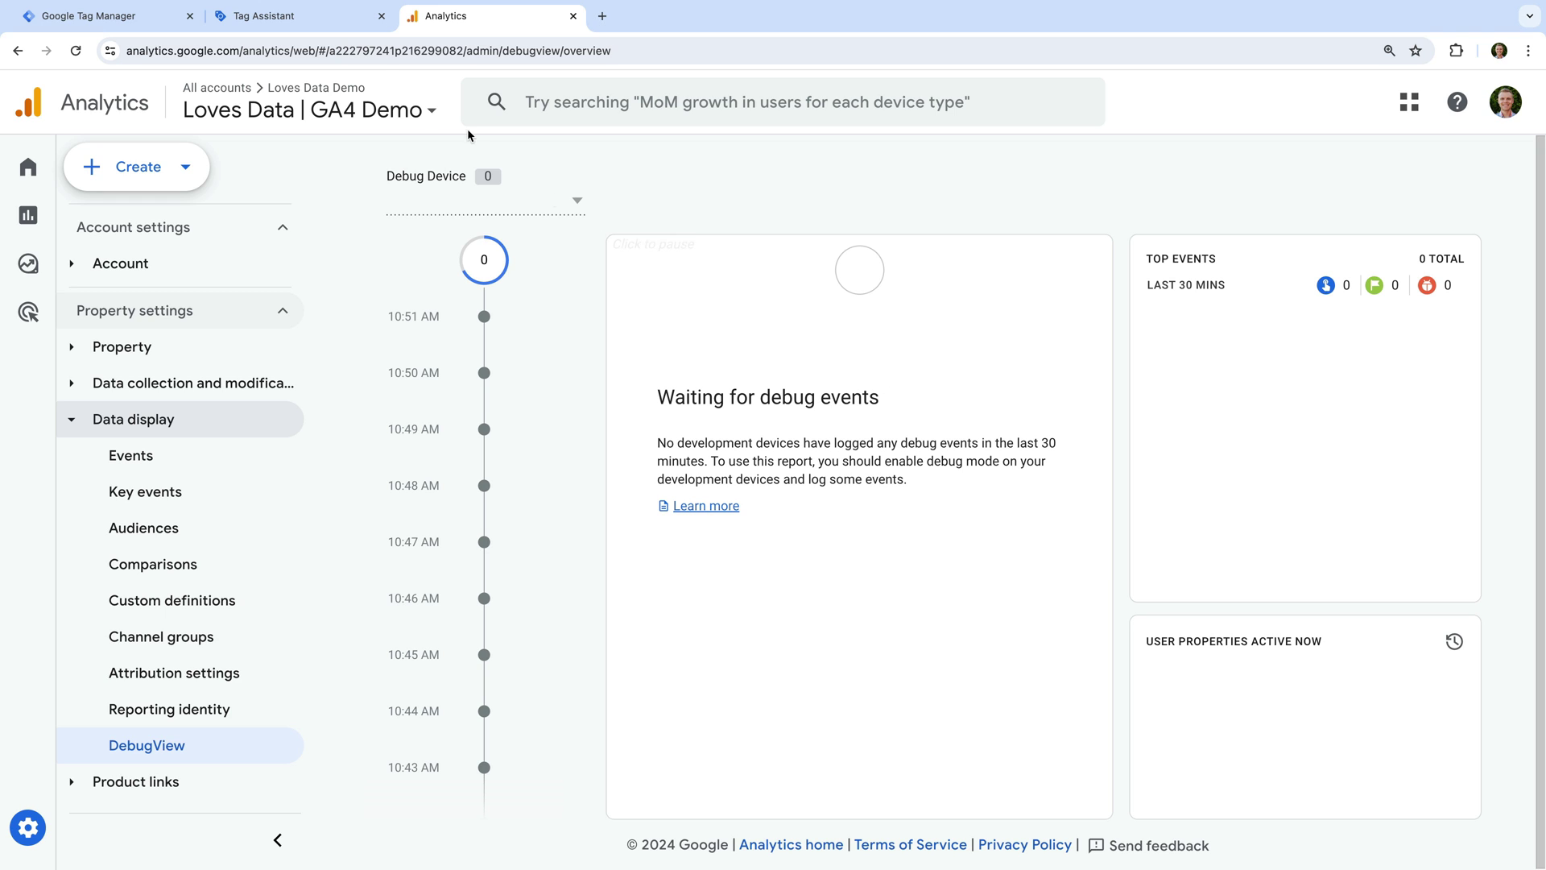
click(382, 16)
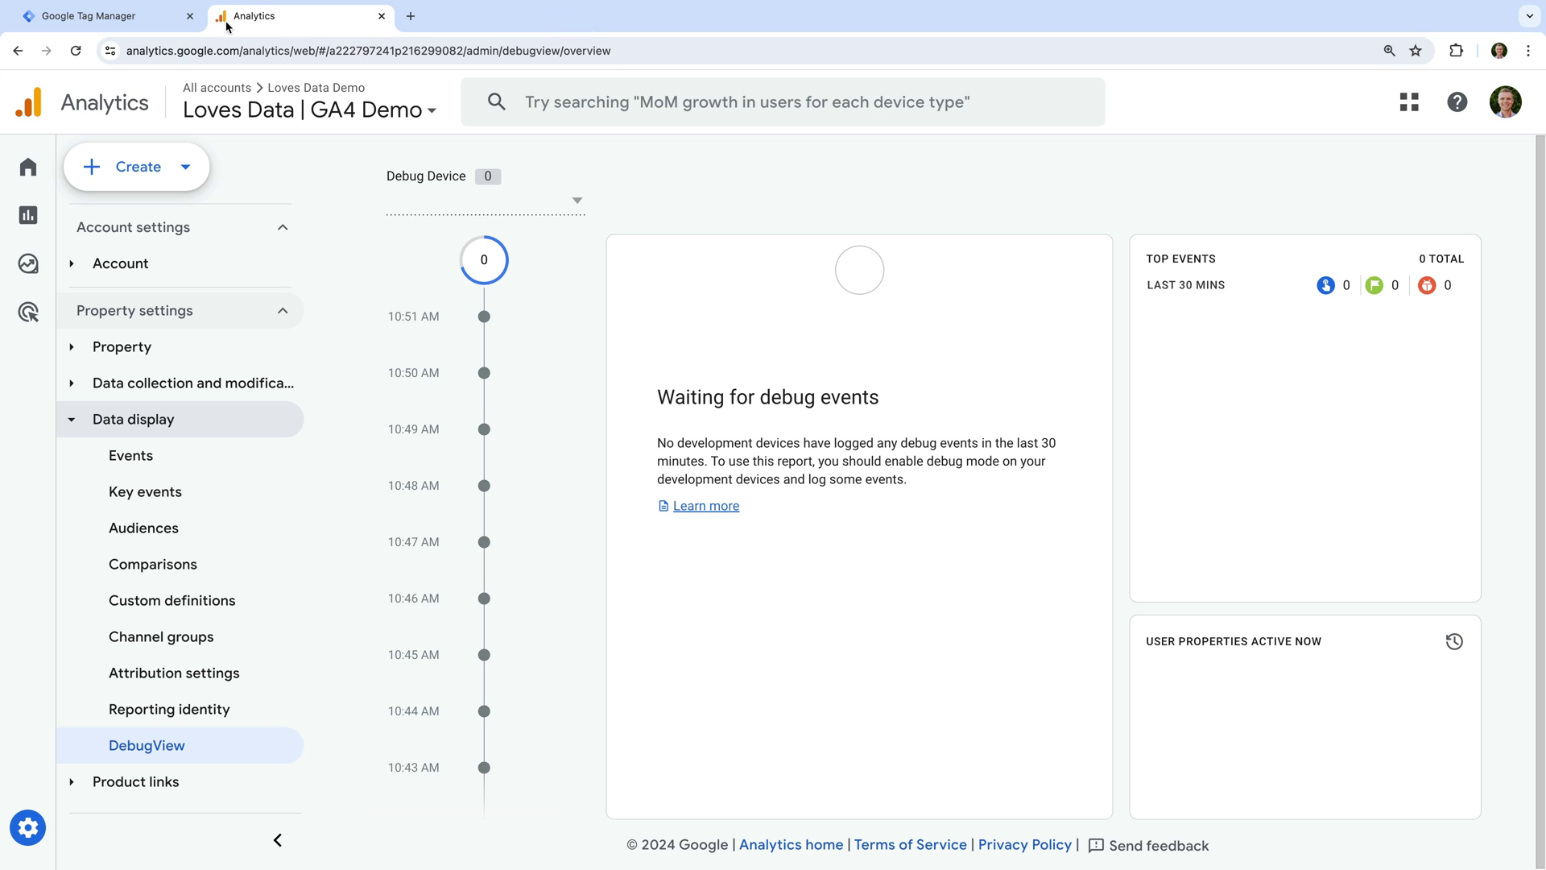
Preview the blog URL with utm_campaign, utm_source and utm_medium test values appended.
click(152, 18)
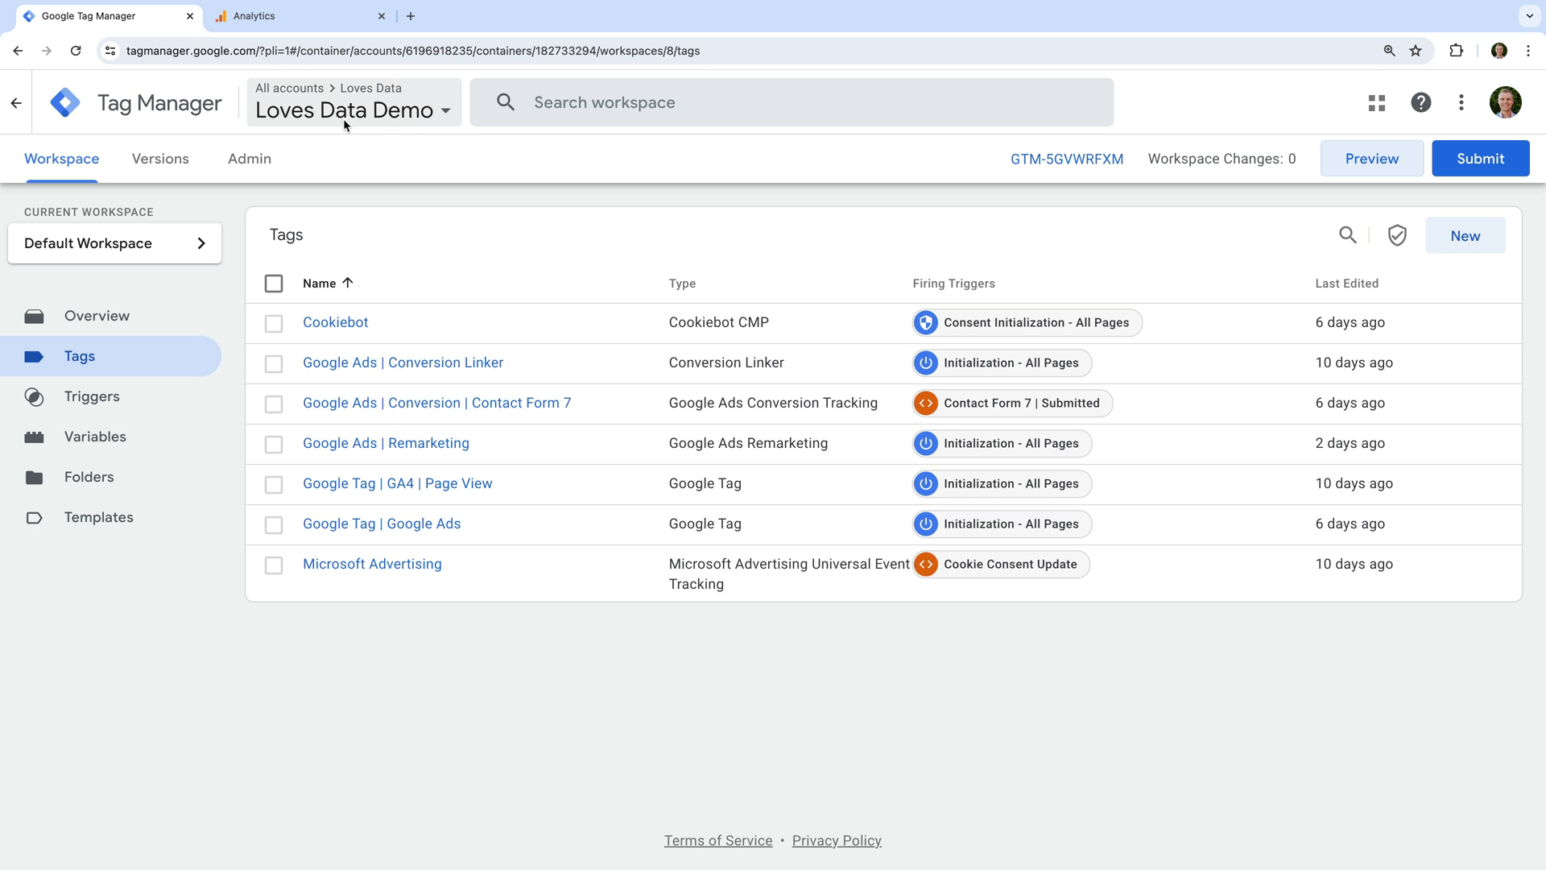
click(1337, 163)
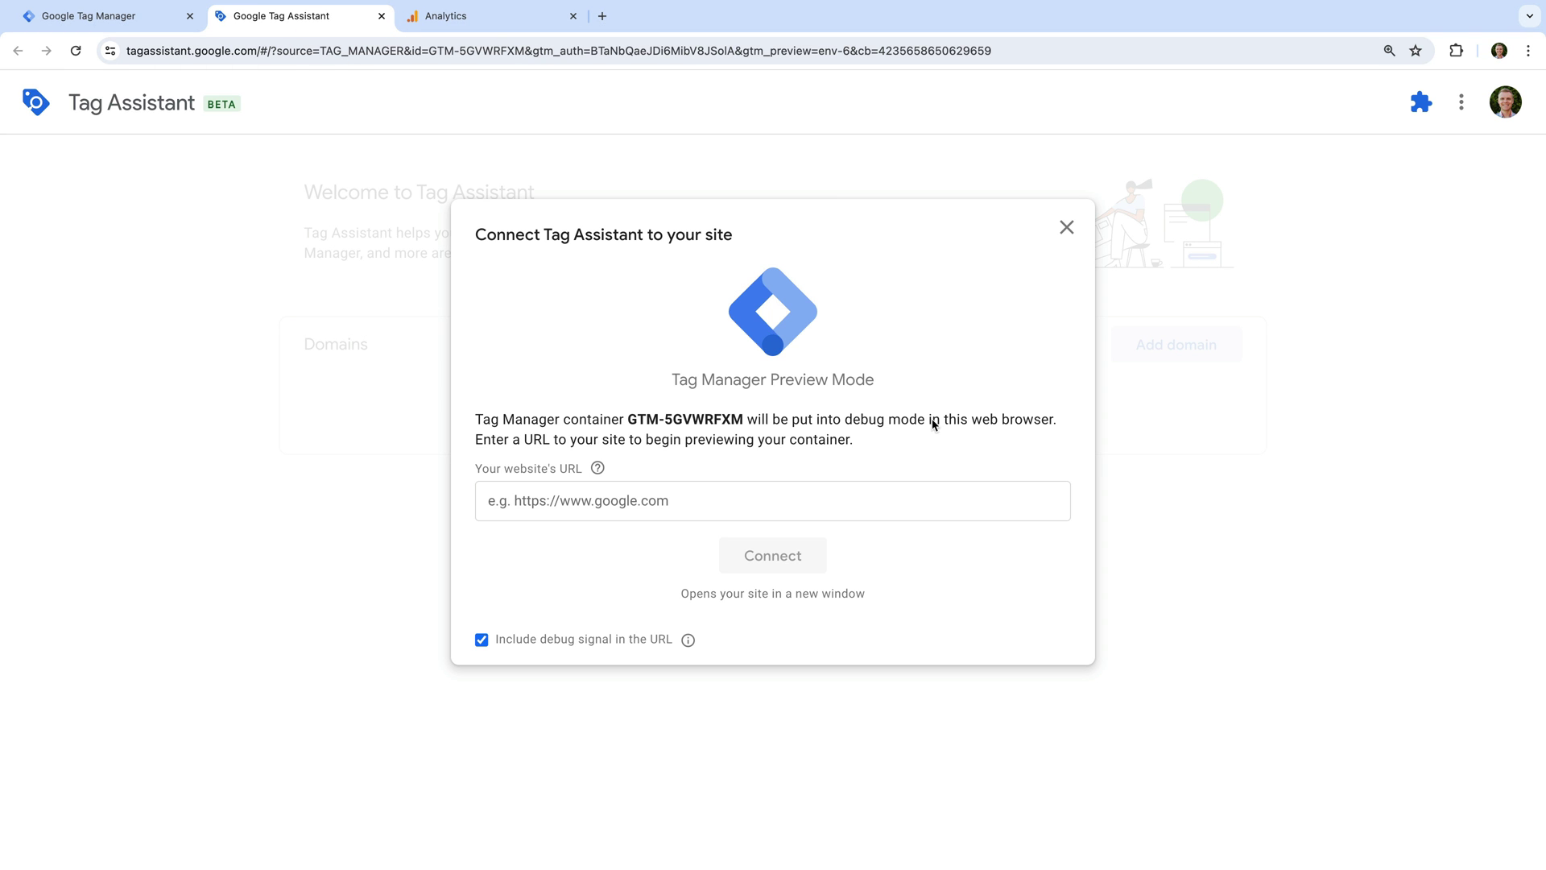
click(807, 491)
text(https://wordpress.analyticsbeta.com/)
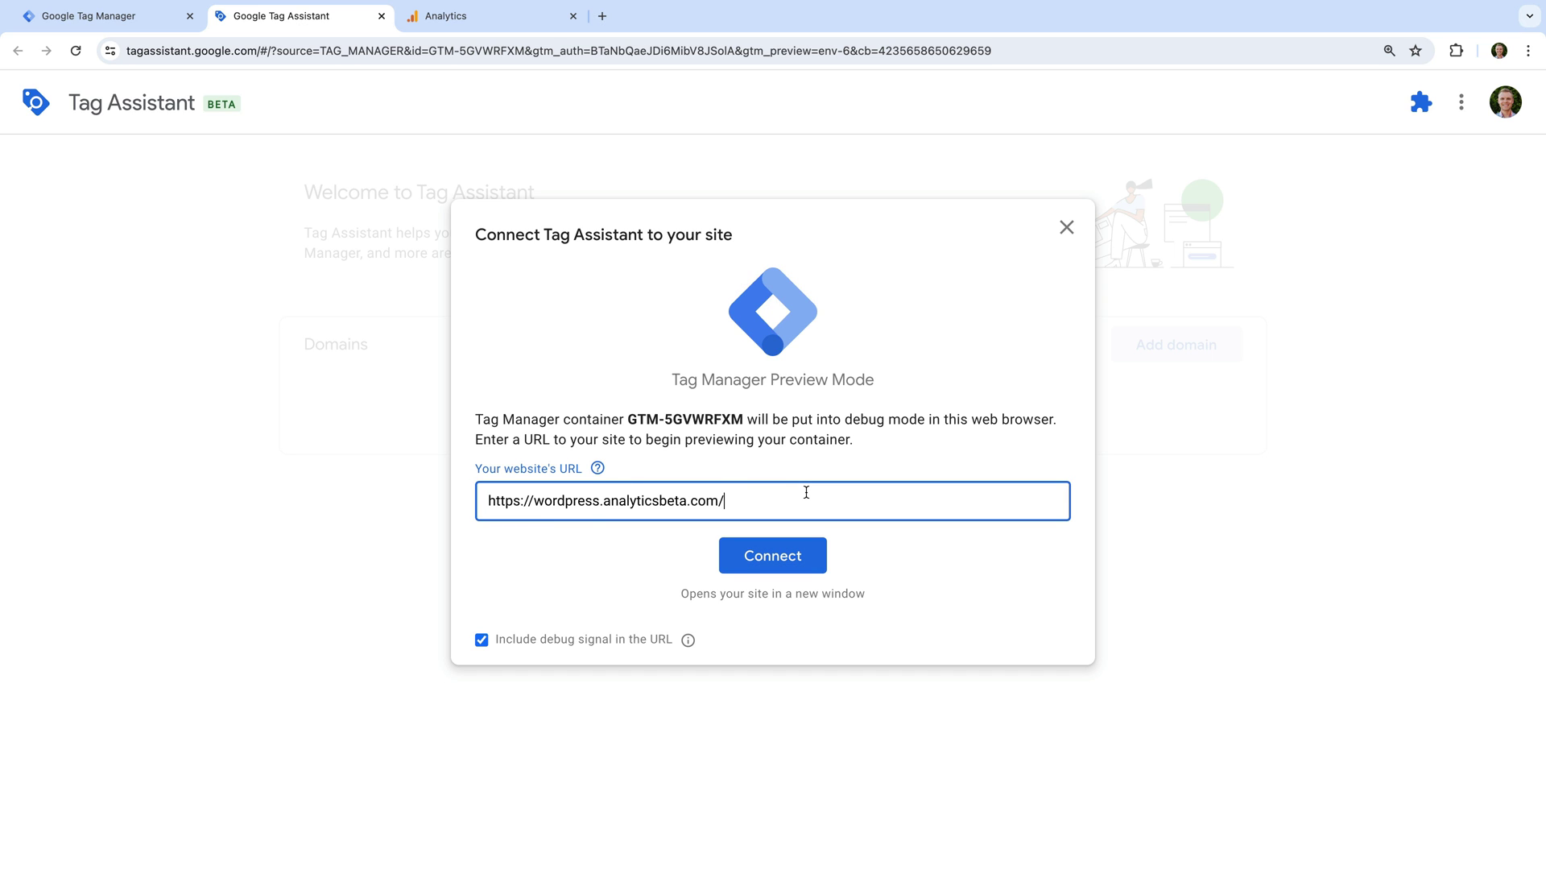
text(?utm_campaign=benjamin&utm_source=benjamin)
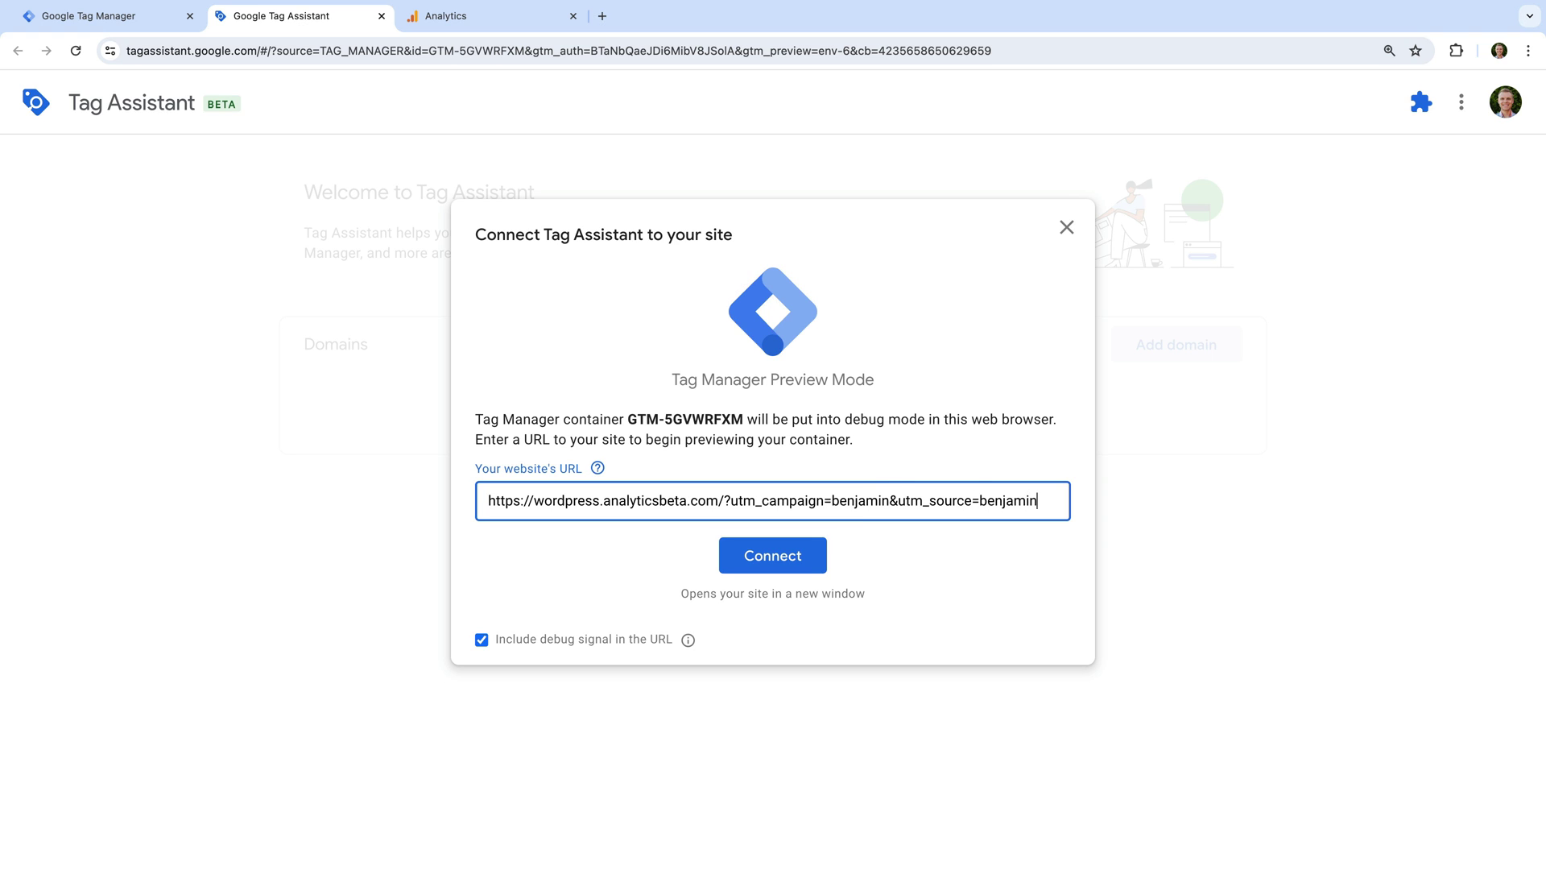
text(&utm_)
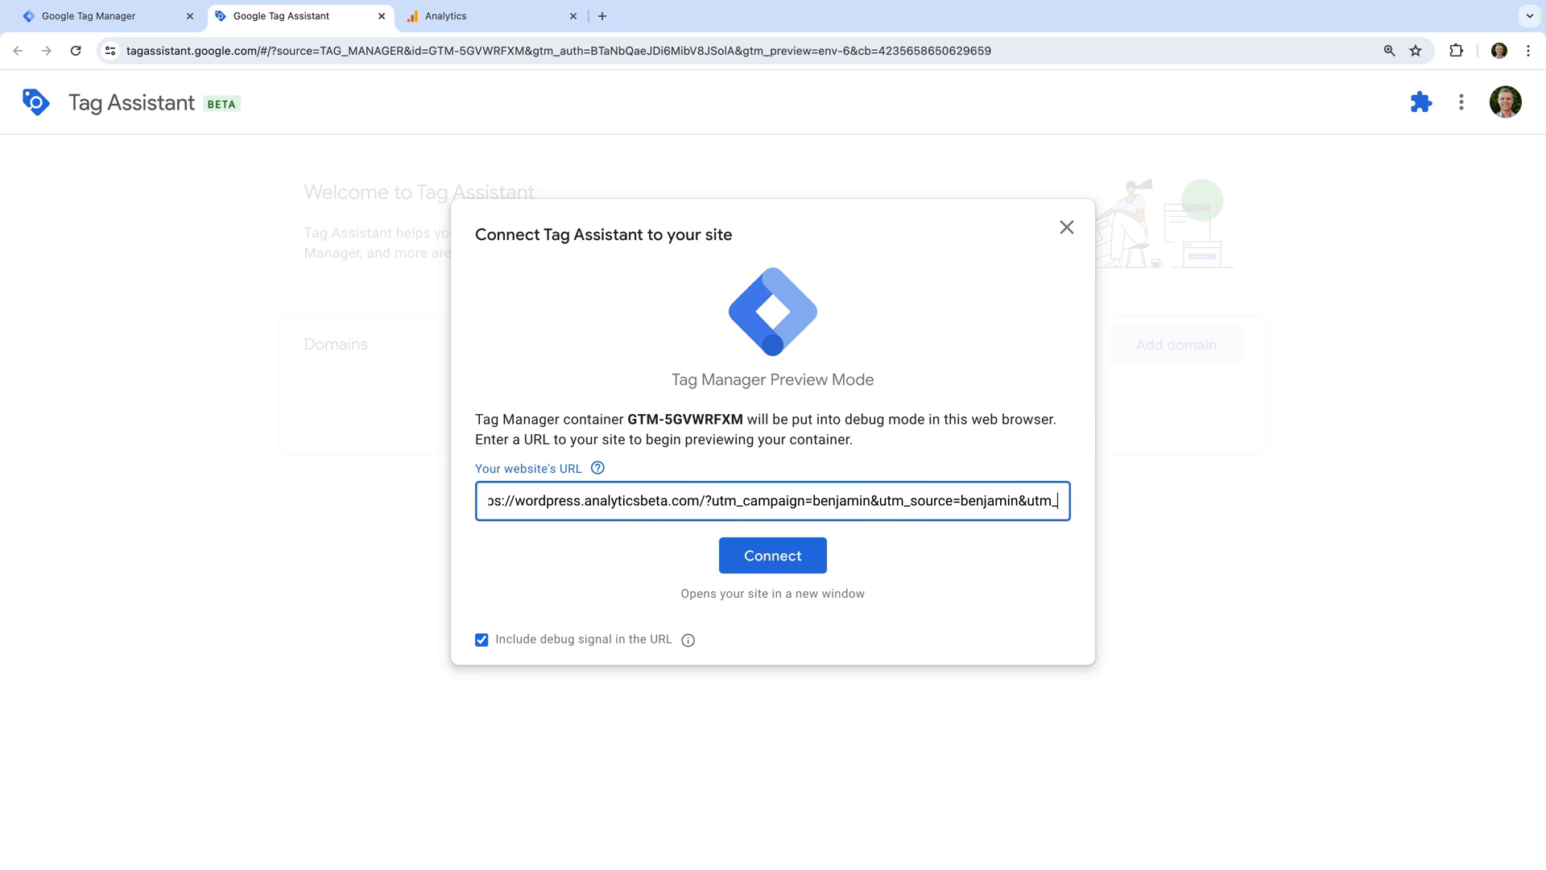
text(medium=)
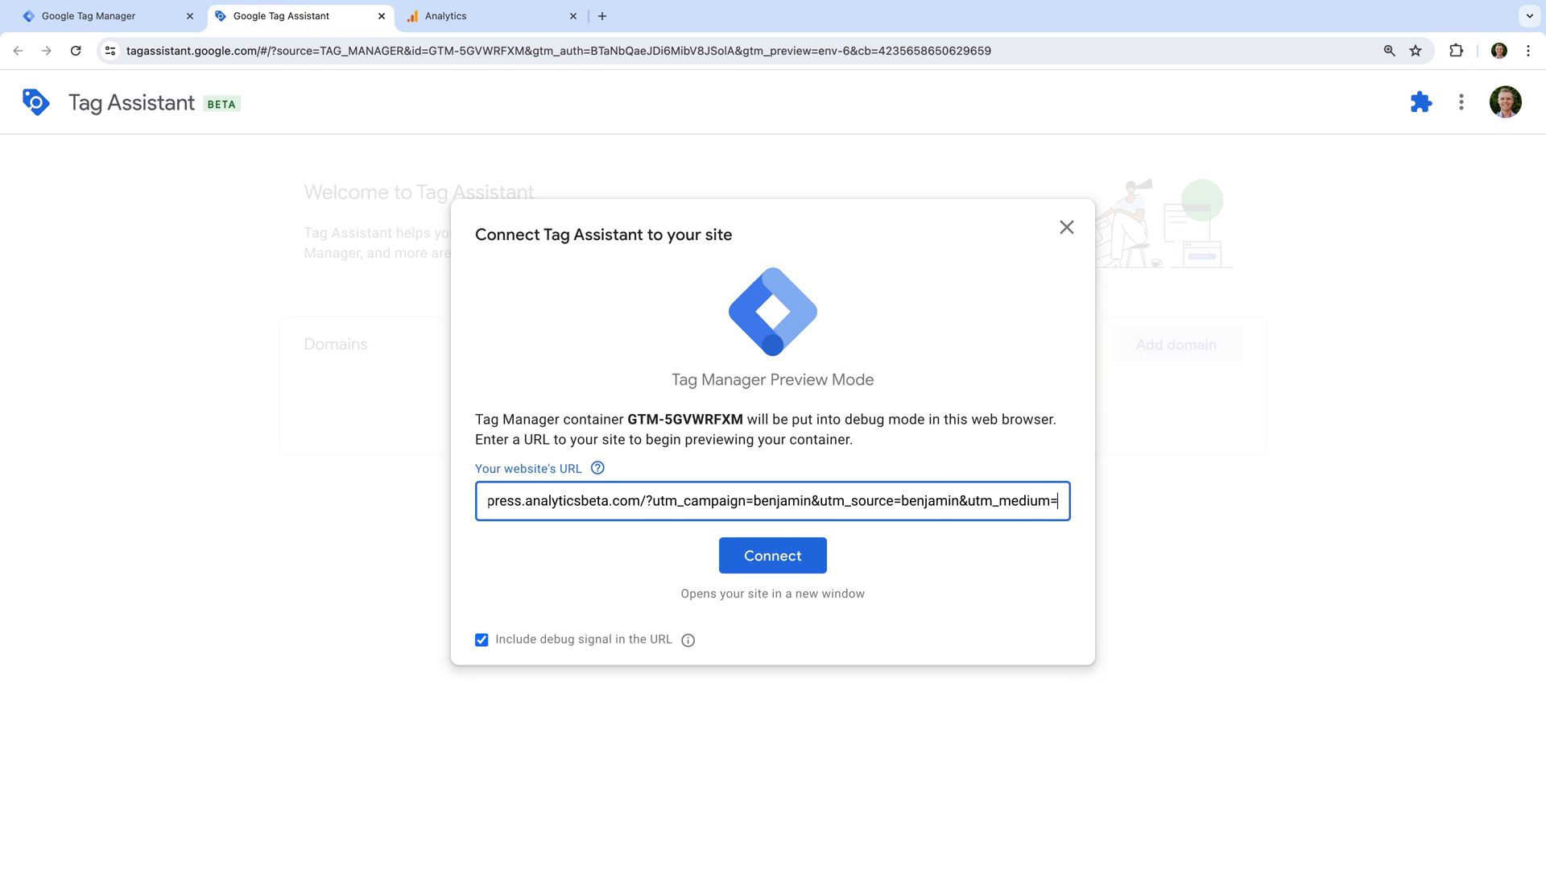
text(benjamin)
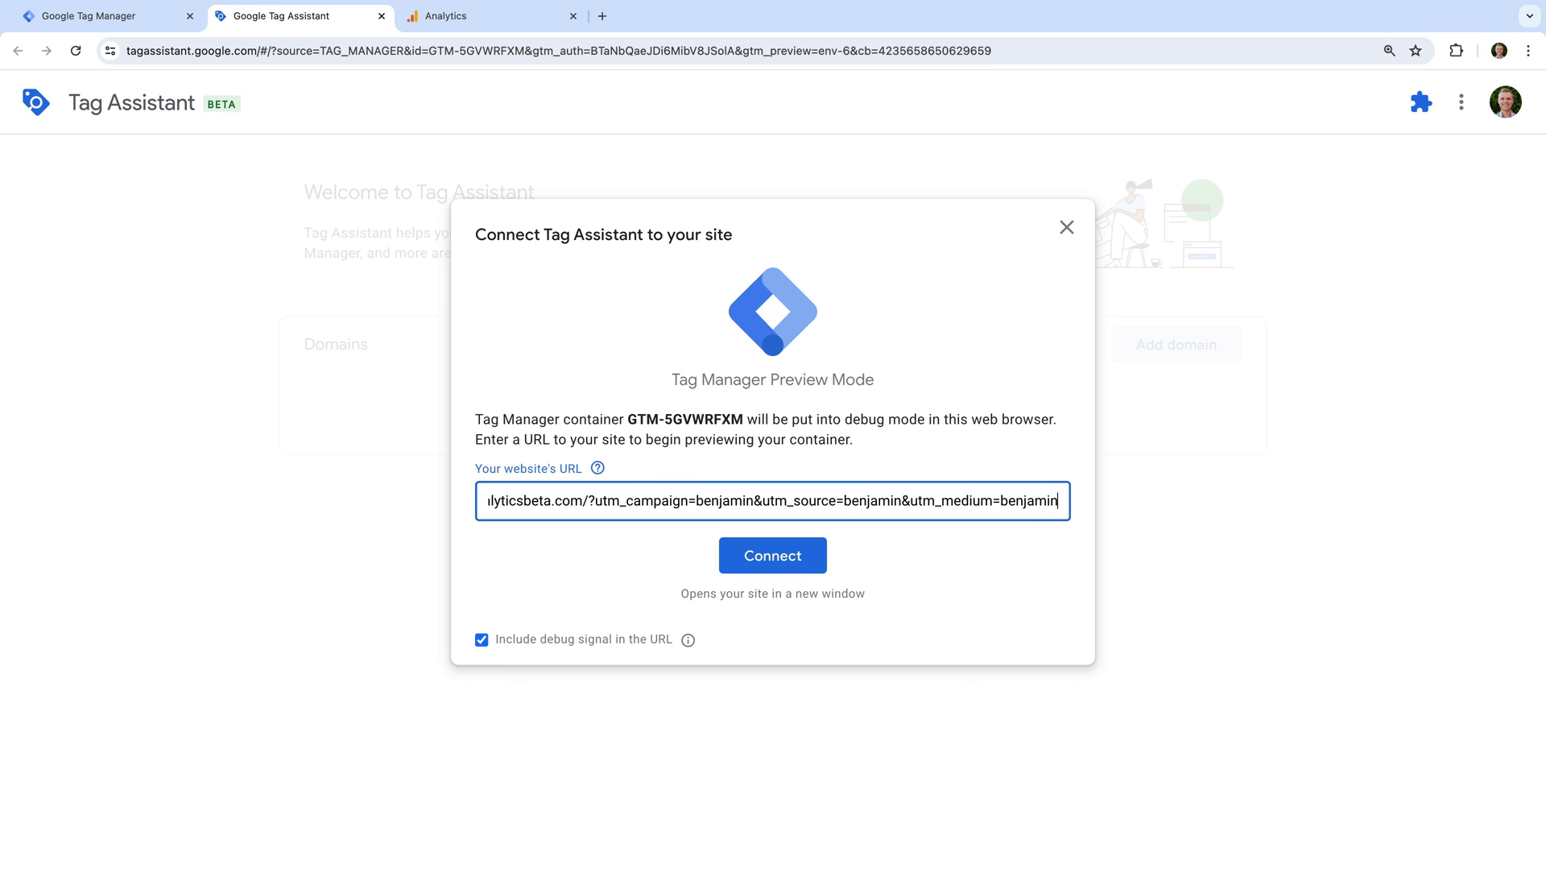
click(866, 576)
Connect to the UTM-tagged blog, choose Allow all on the Cookiebot banner, and open Contact.
click(773, 558)
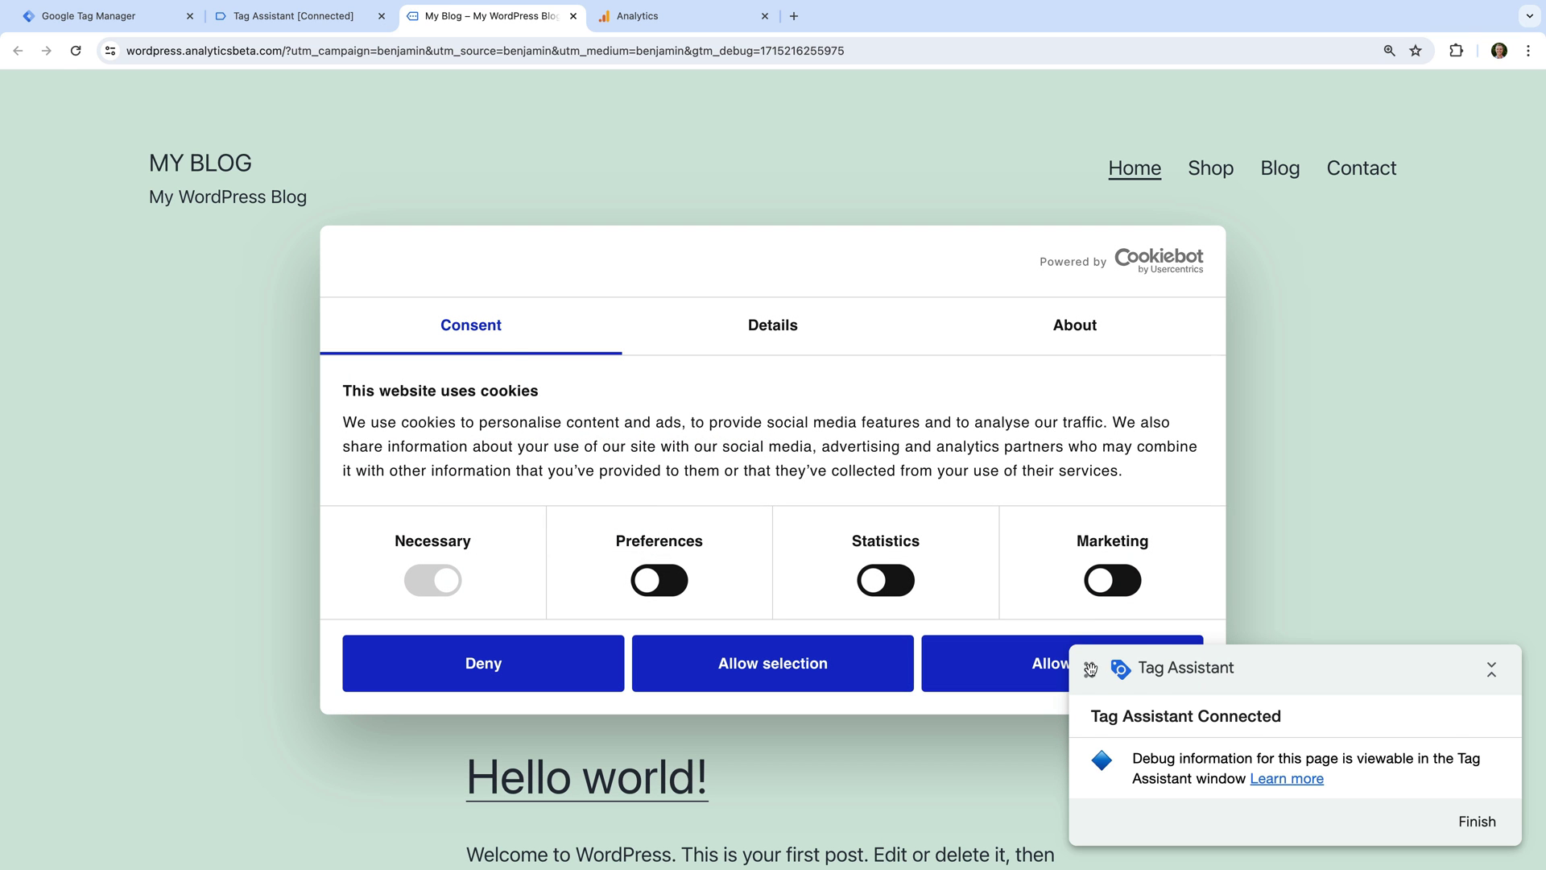
drag(1087, 642, 1085, 759)
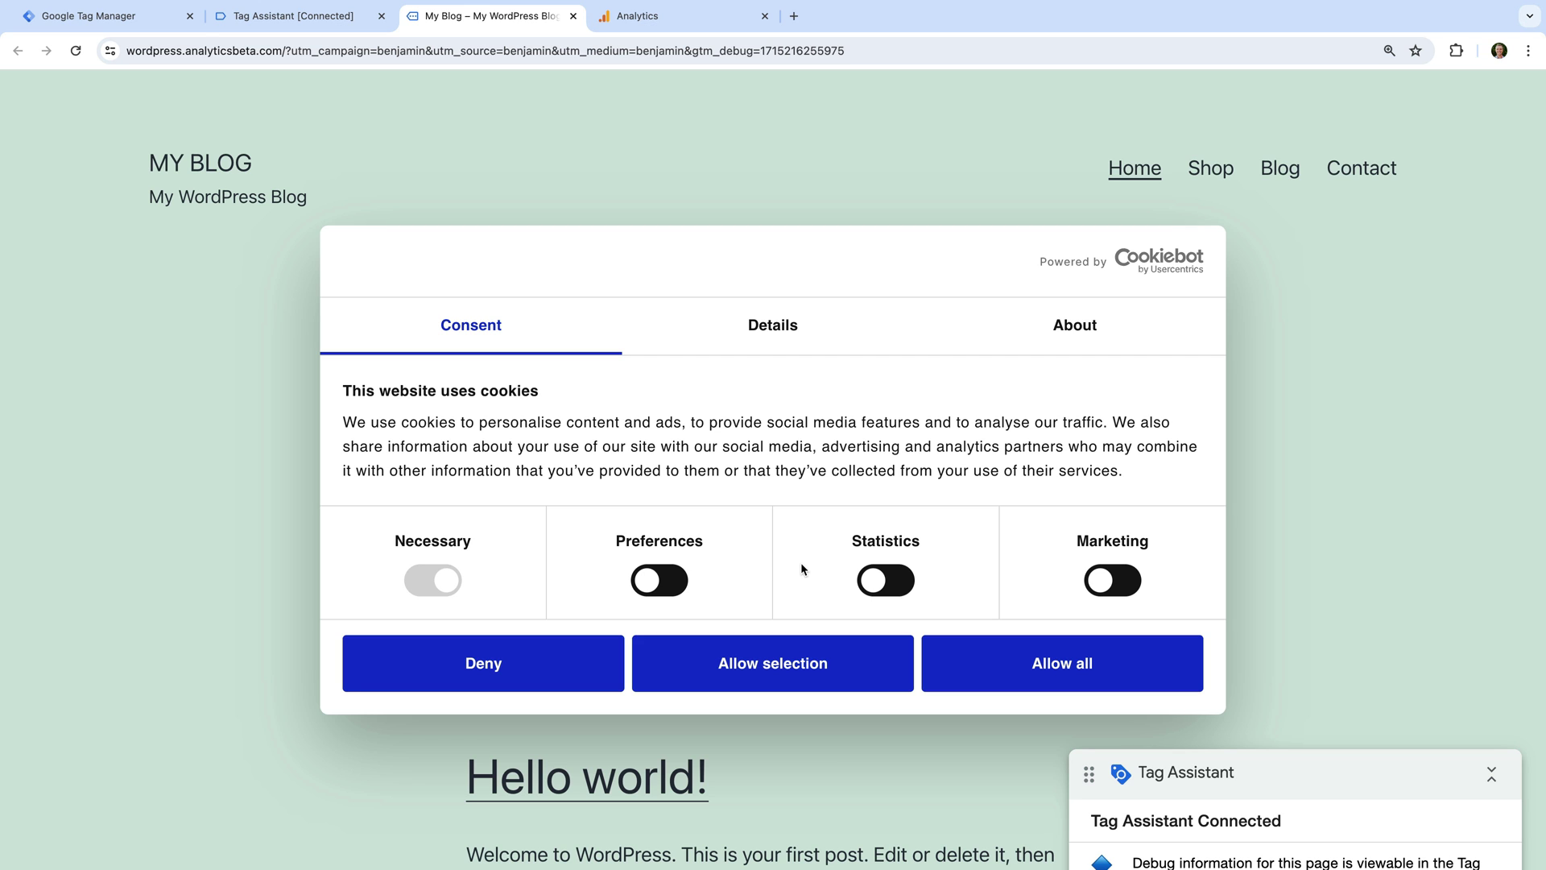
click(989, 656)
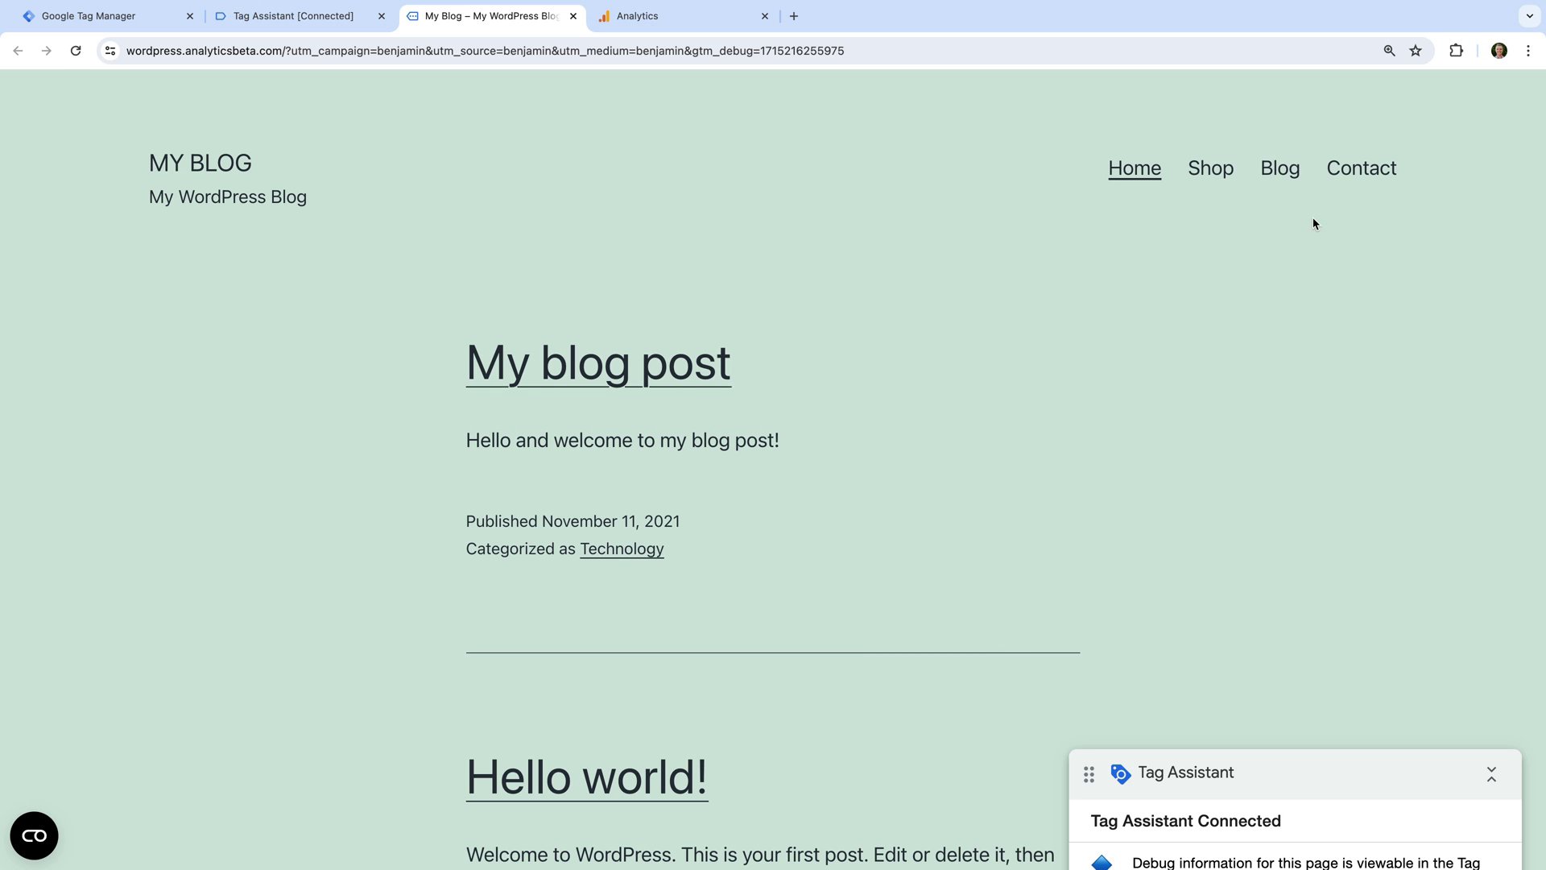
click(1346, 178)
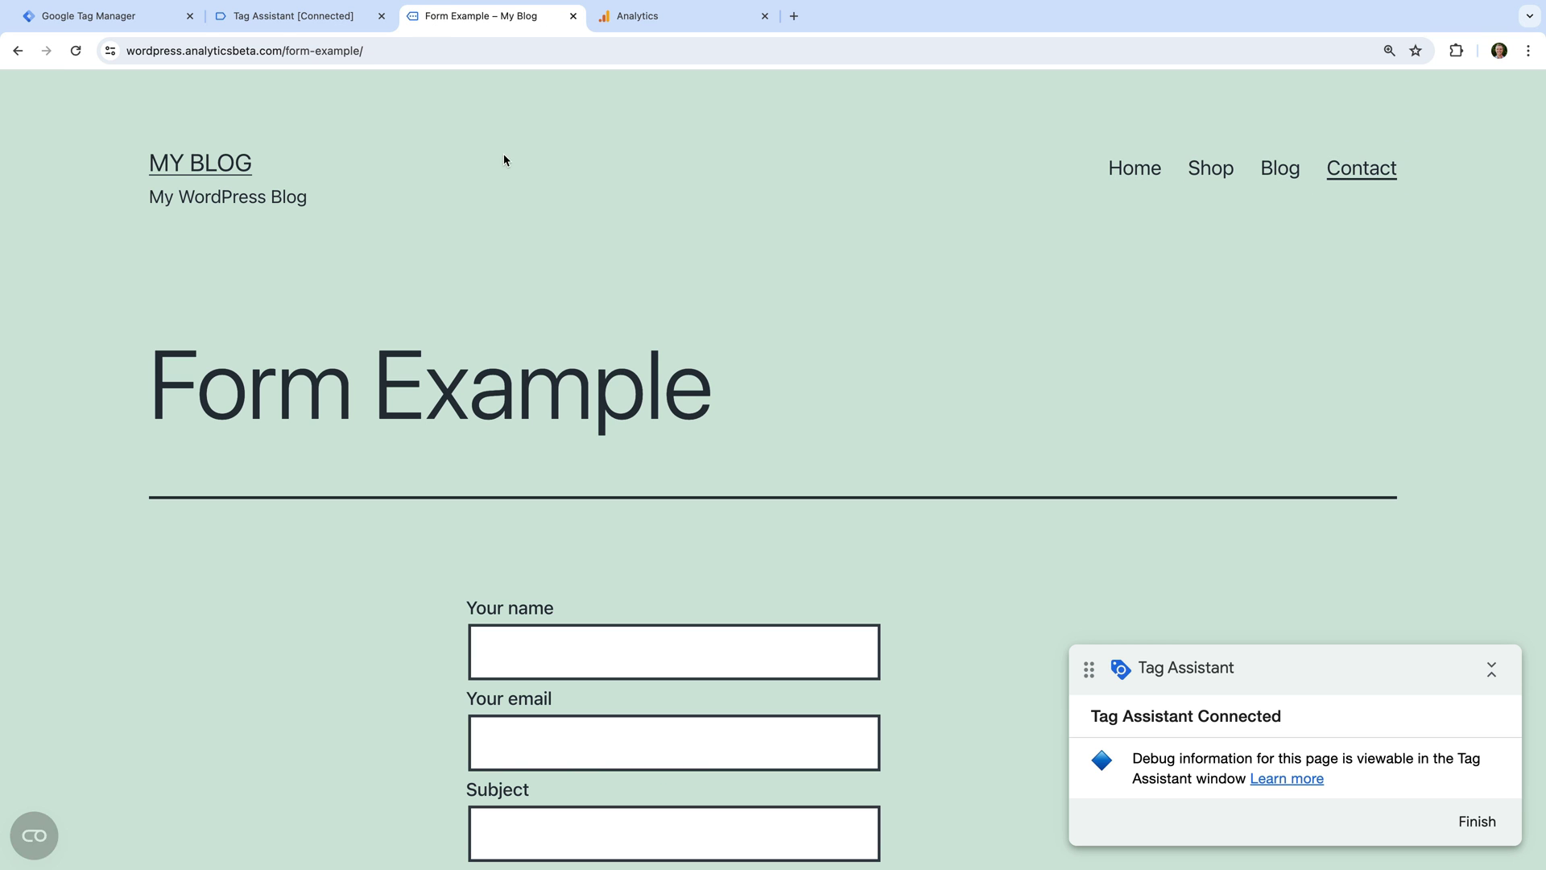
Confirm the G-G75CLNTZ68 Page View hit now carries Cookie Consent State G111.
click(301, 22)
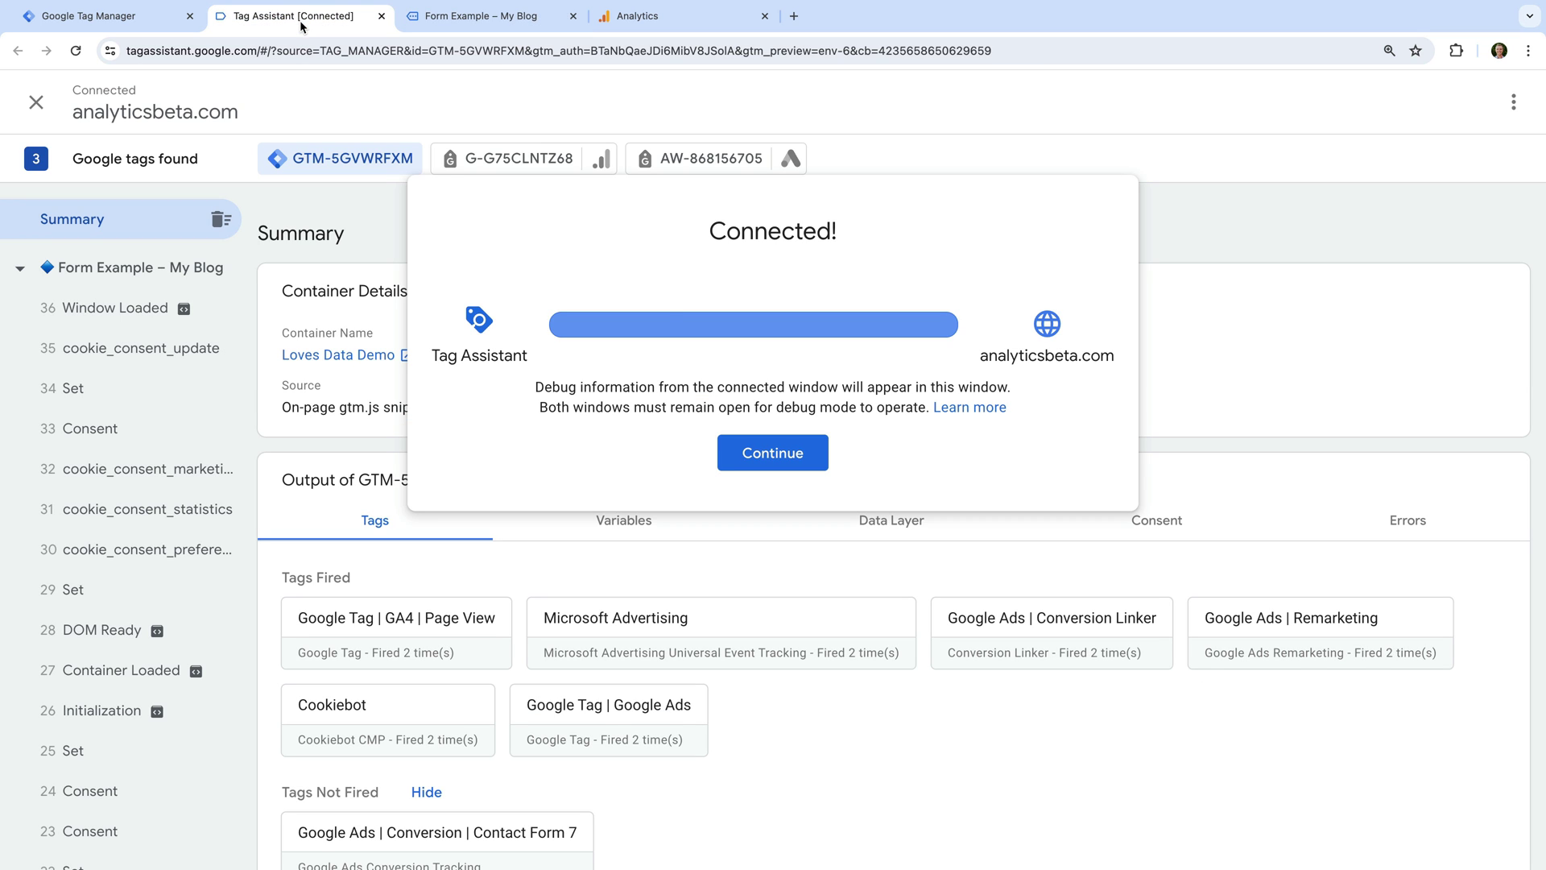
click(769, 453)
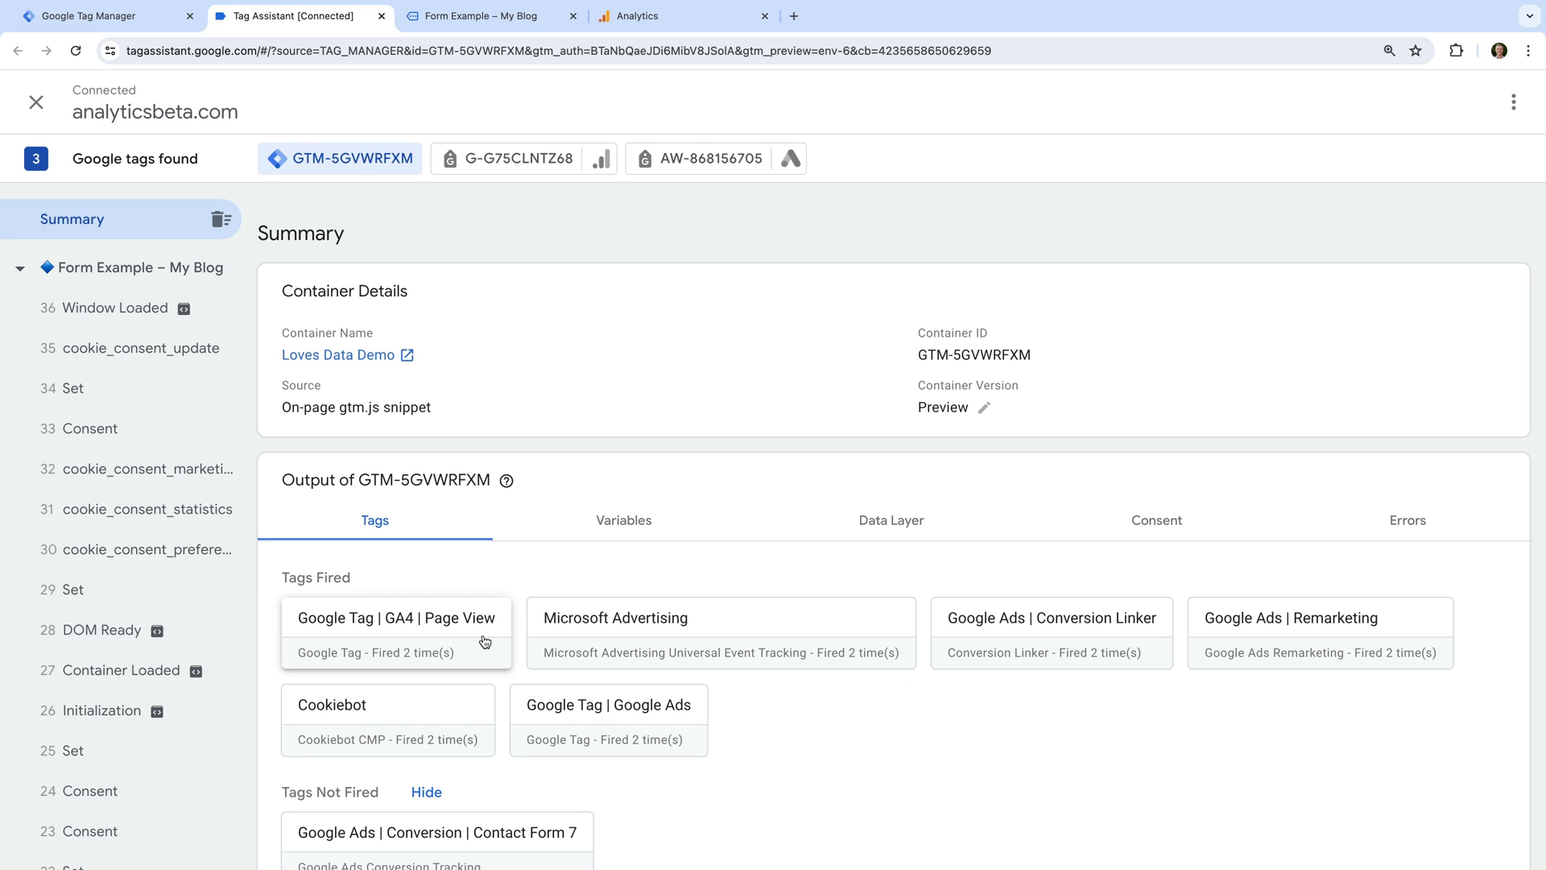
click(550, 162)
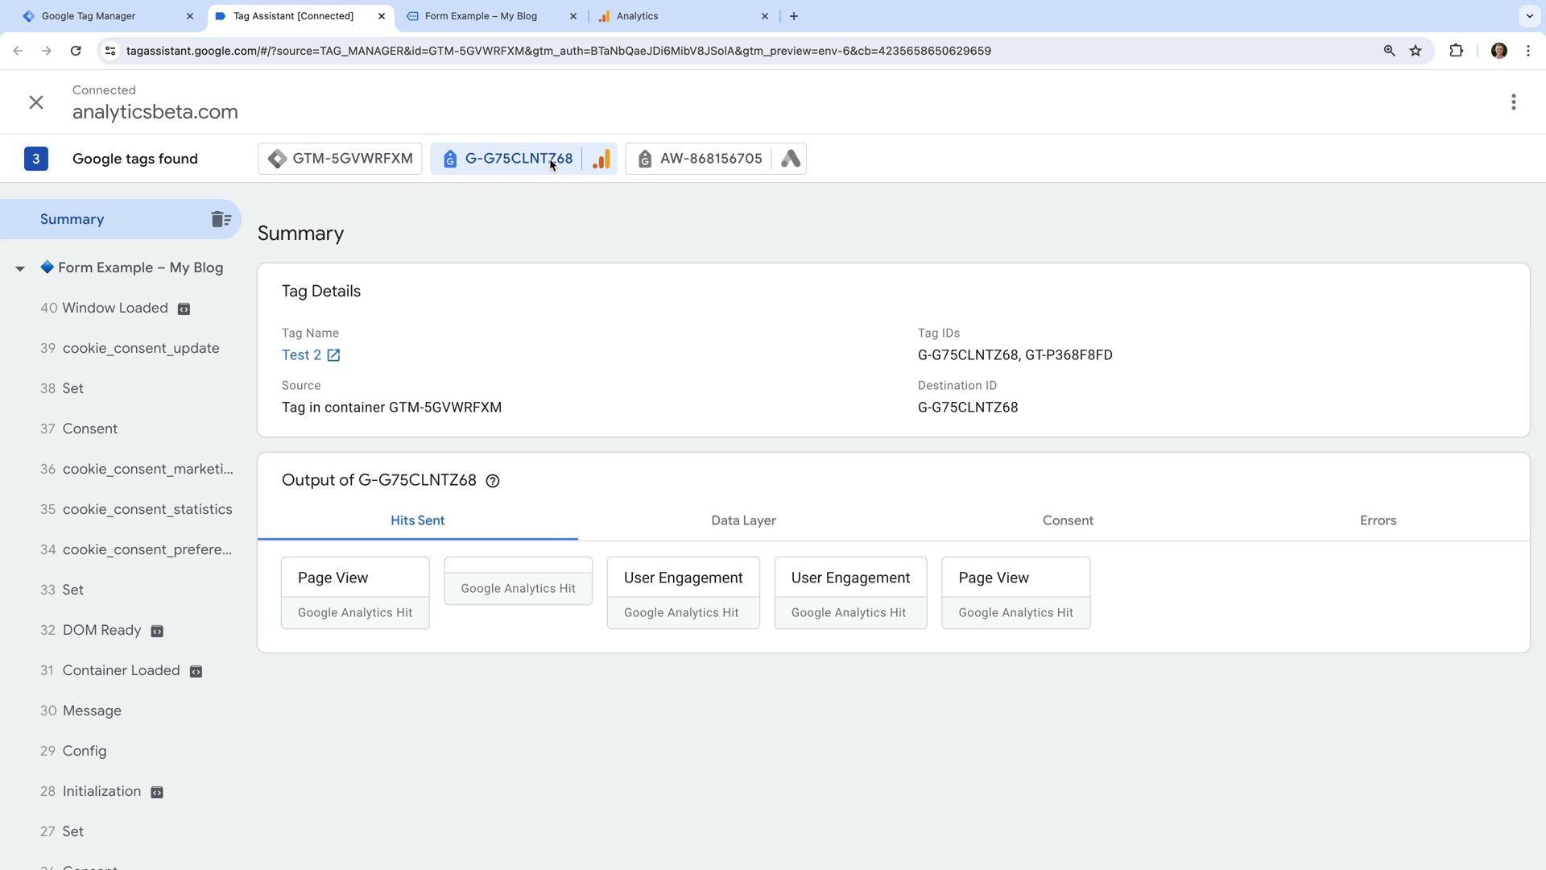
click(342, 573)
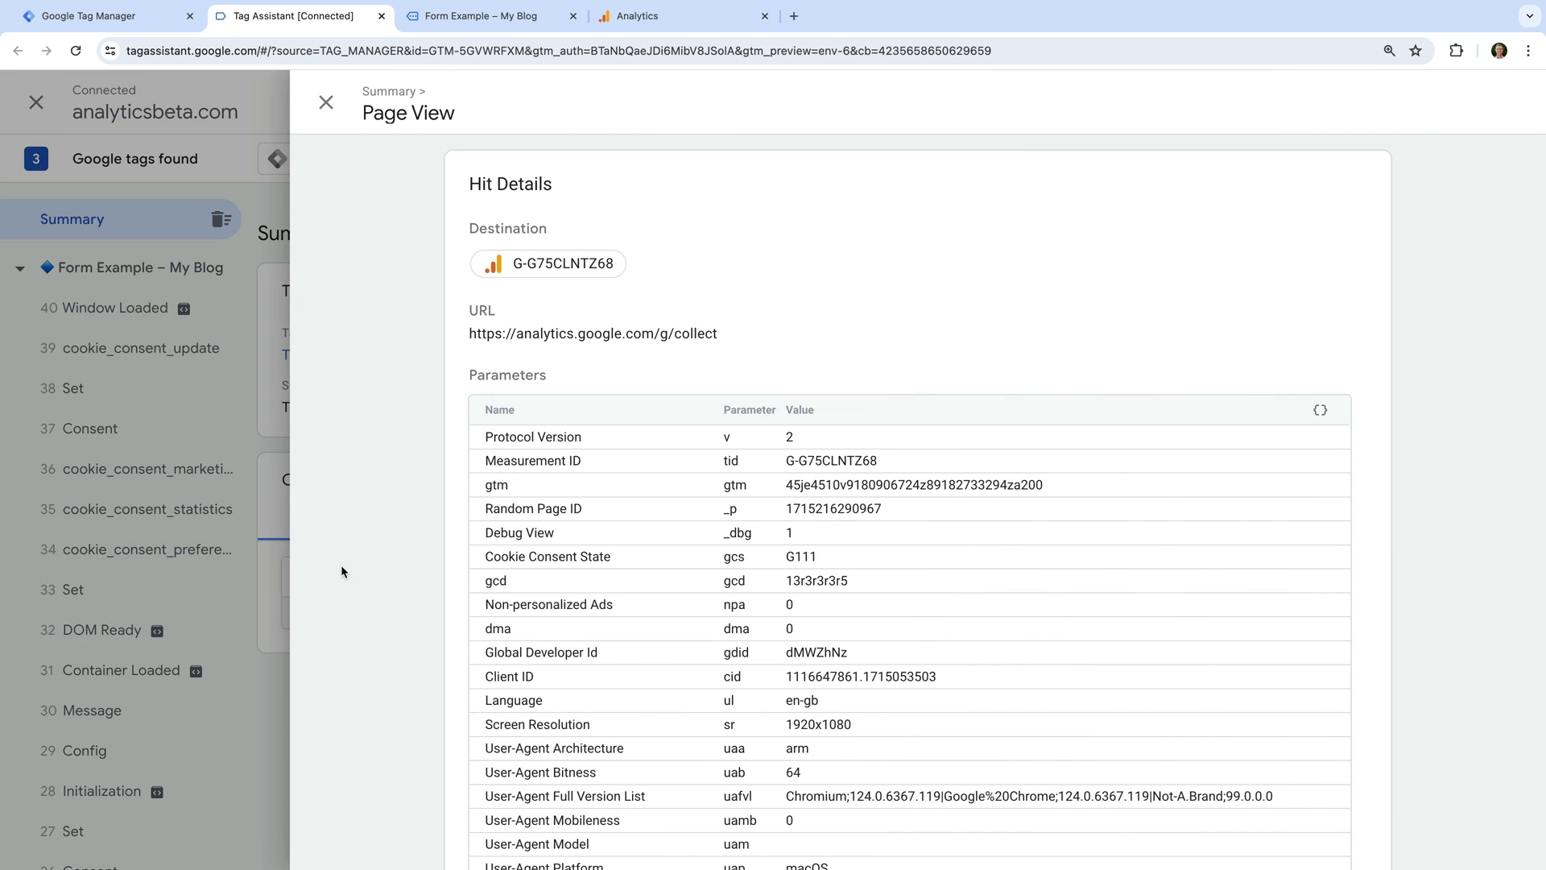
drag(487, 561, 619, 559)
drag(785, 559, 836, 562)
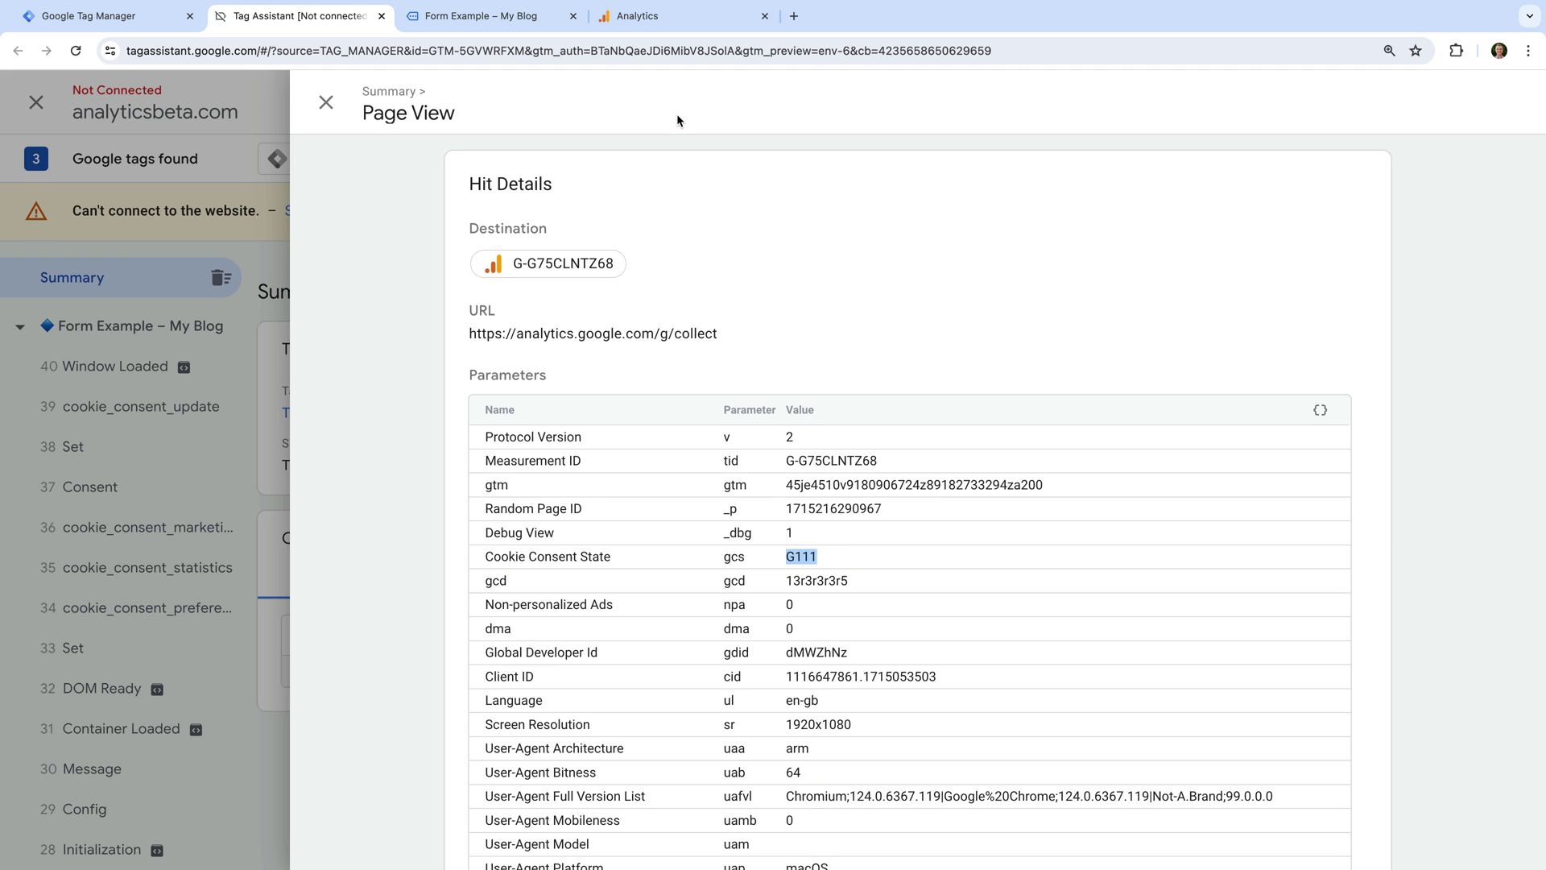
click(675, 27)
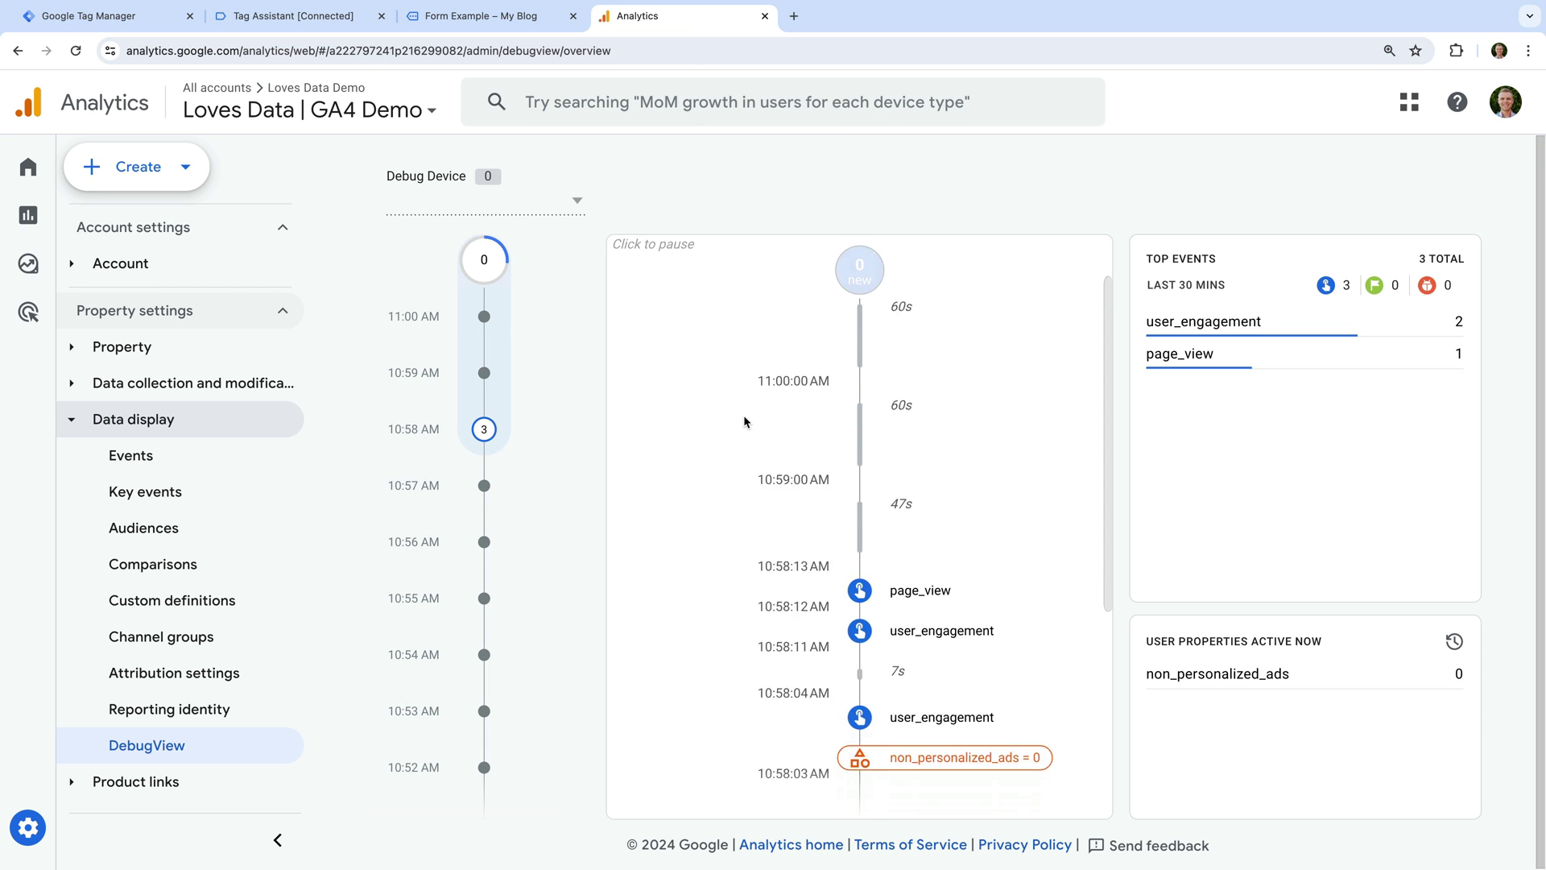
Inspect the user_engagement event's campaign, medium and source parameters in DebugView.
scroll(742, 414, down, 2)
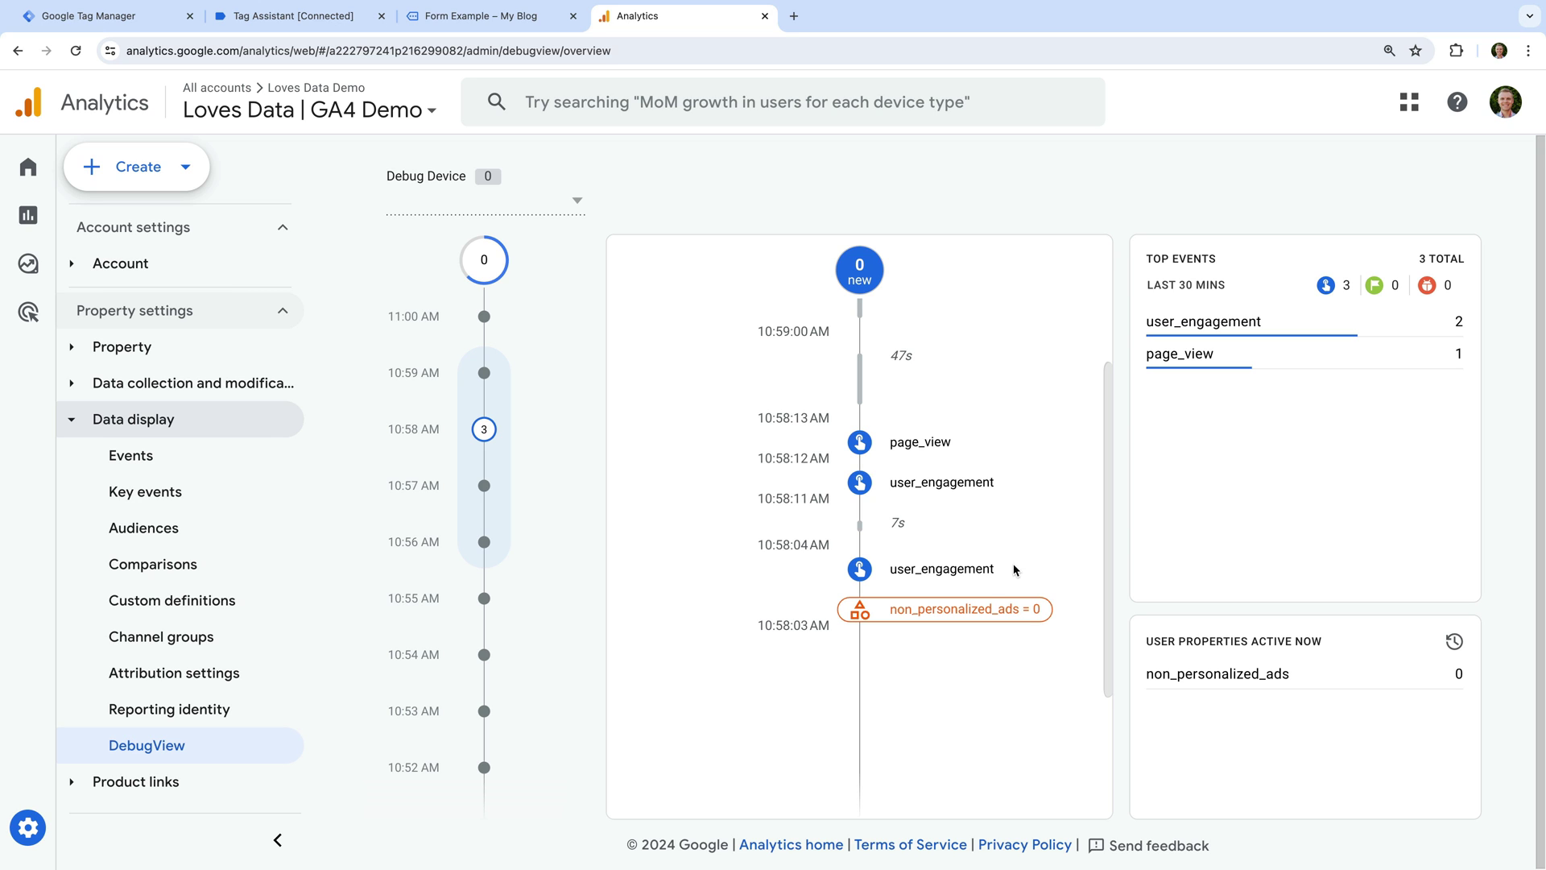
click(966, 486)
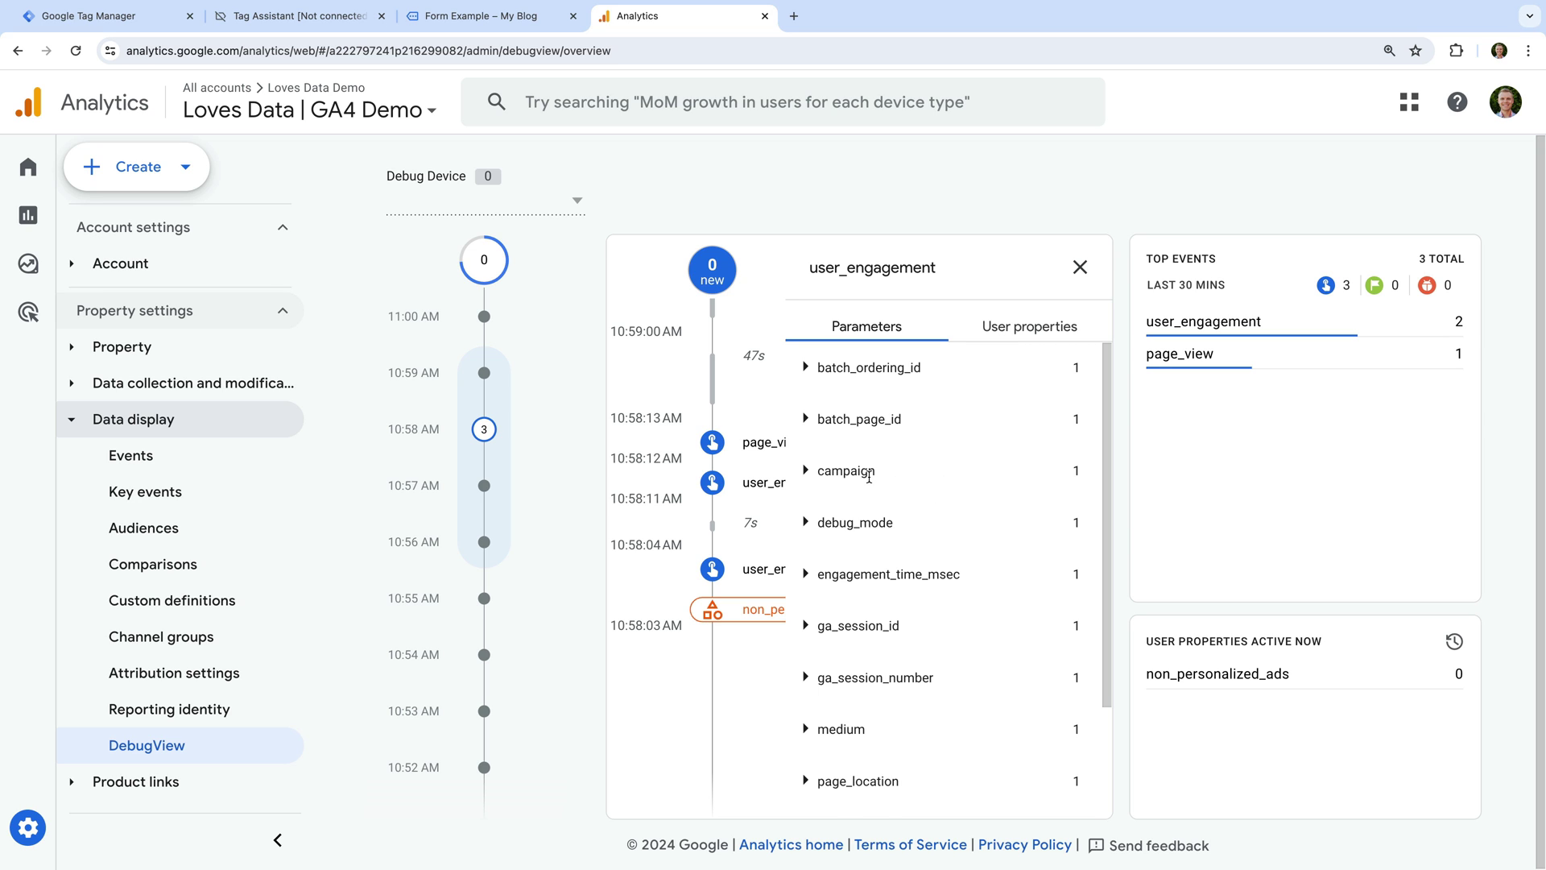
click(869, 475)
click(868, 476)
click(859, 729)
click(859, 729)
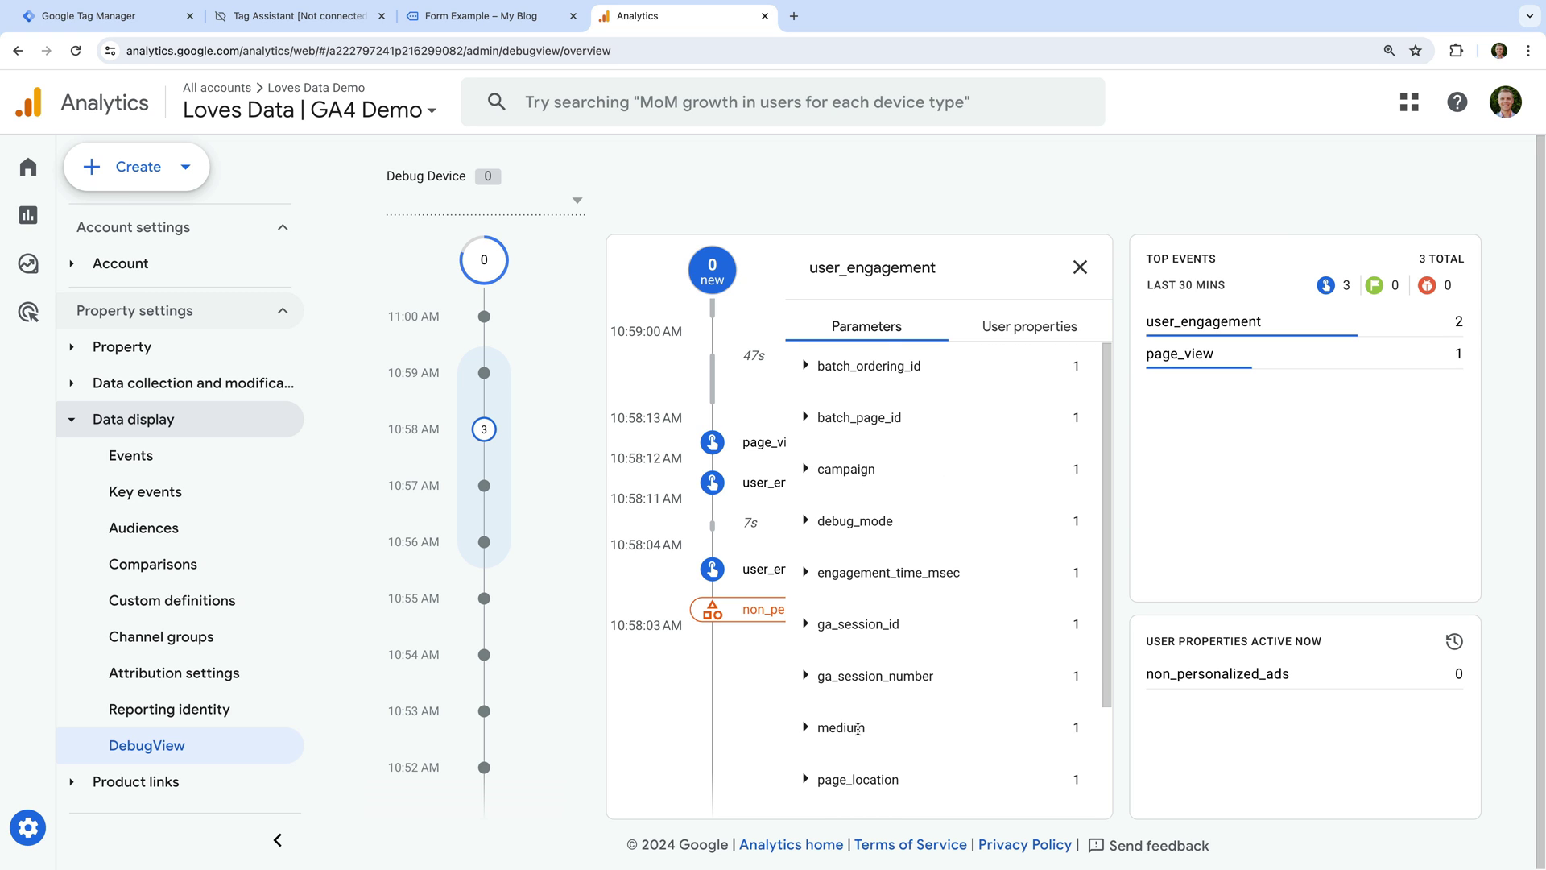
scroll(853, 733, down, 2)
click(846, 785)
drag(819, 806, 889, 812)
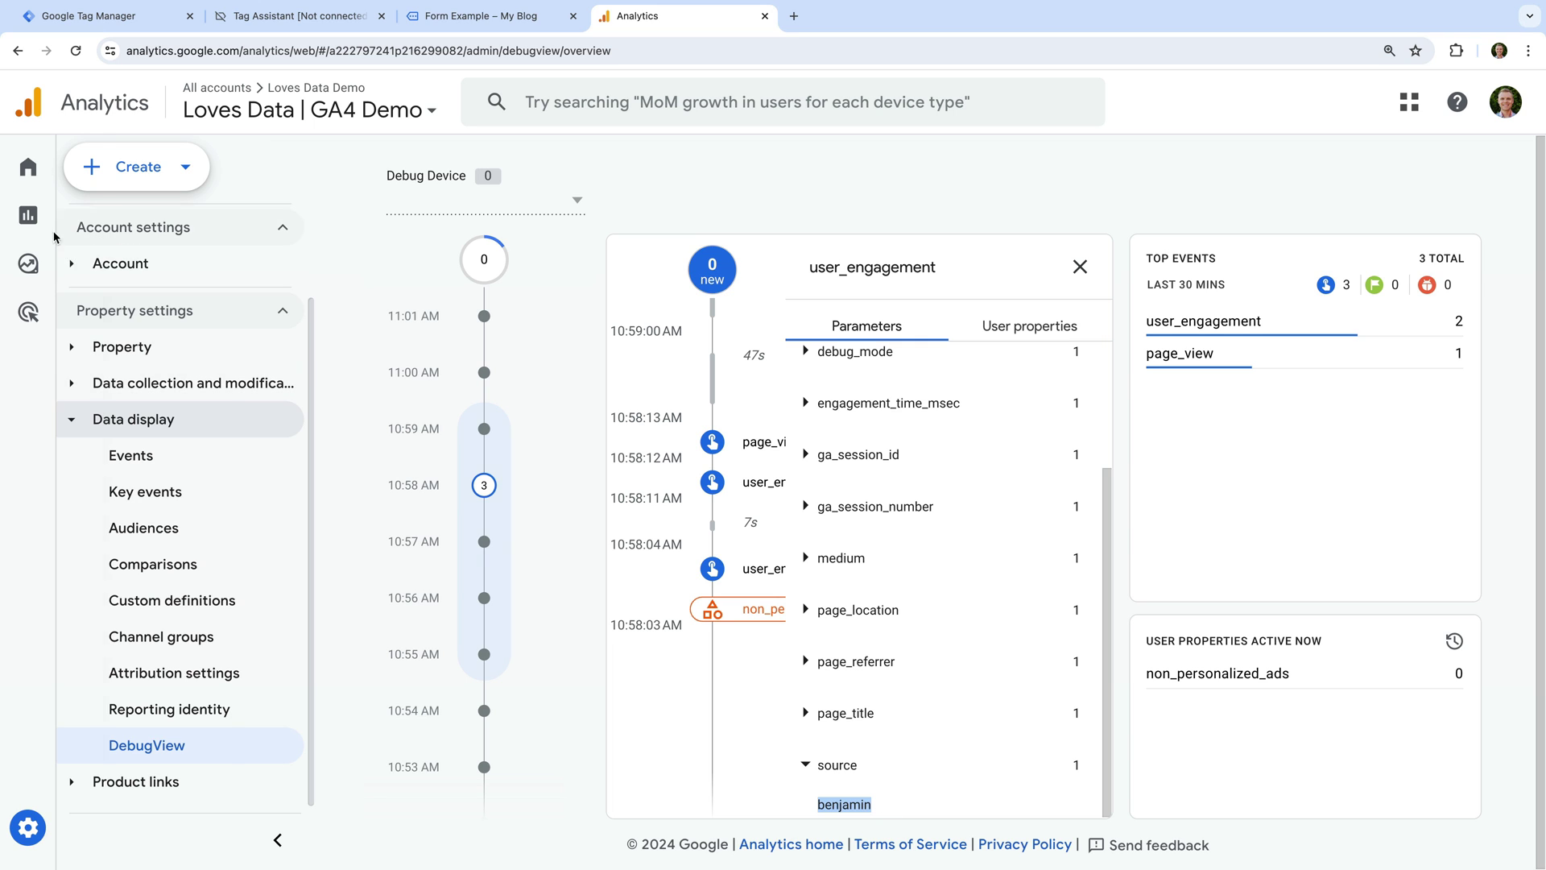
Open the Realtime overview report and scroll to Event count by Event name.
click(30, 218)
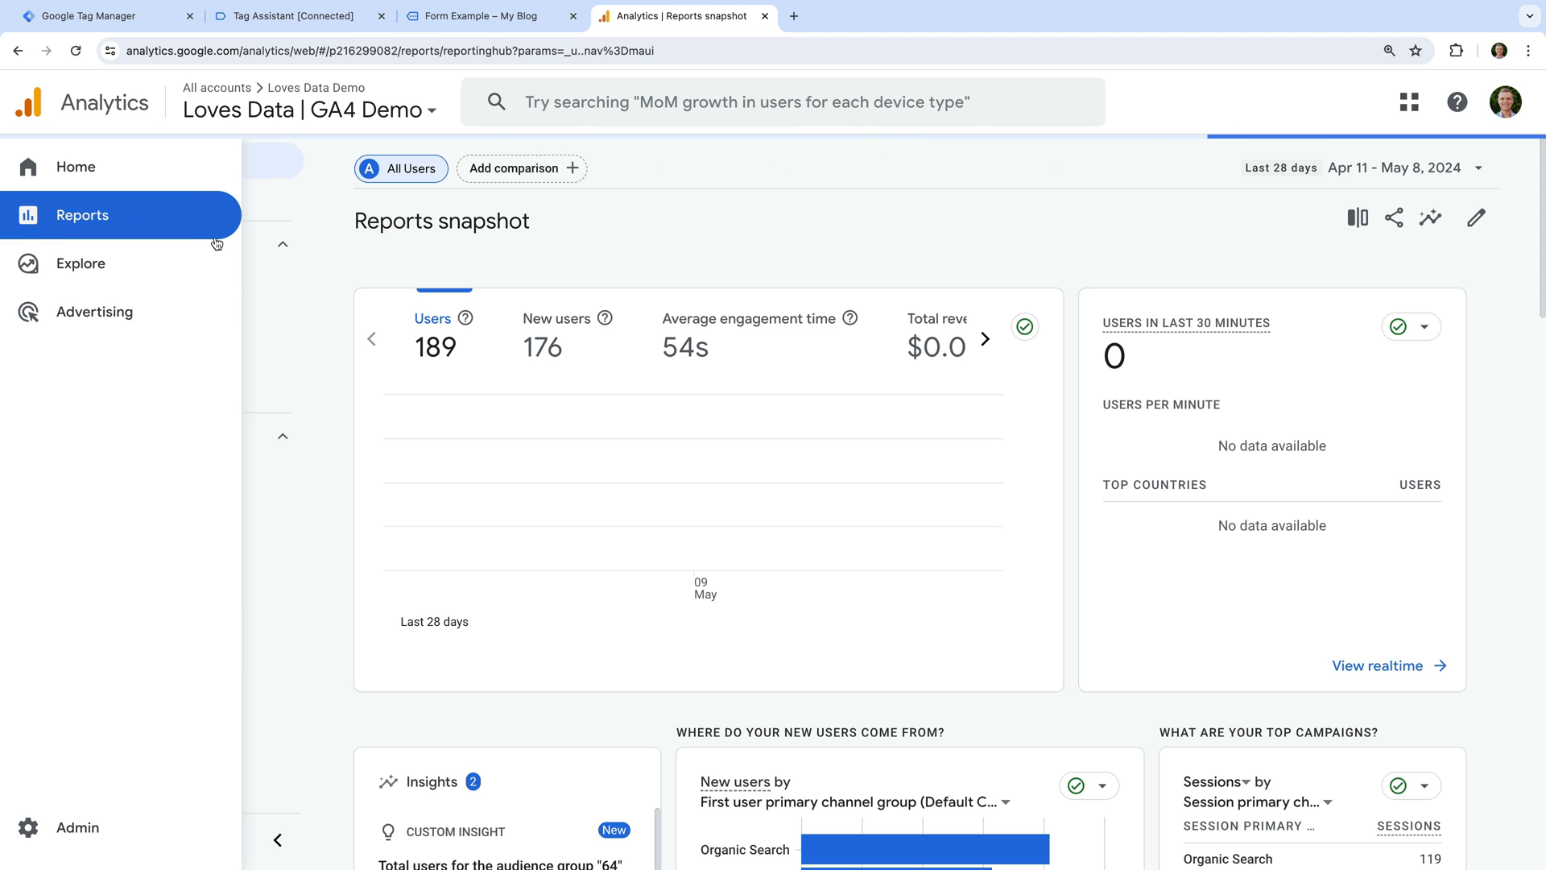
click(196, 200)
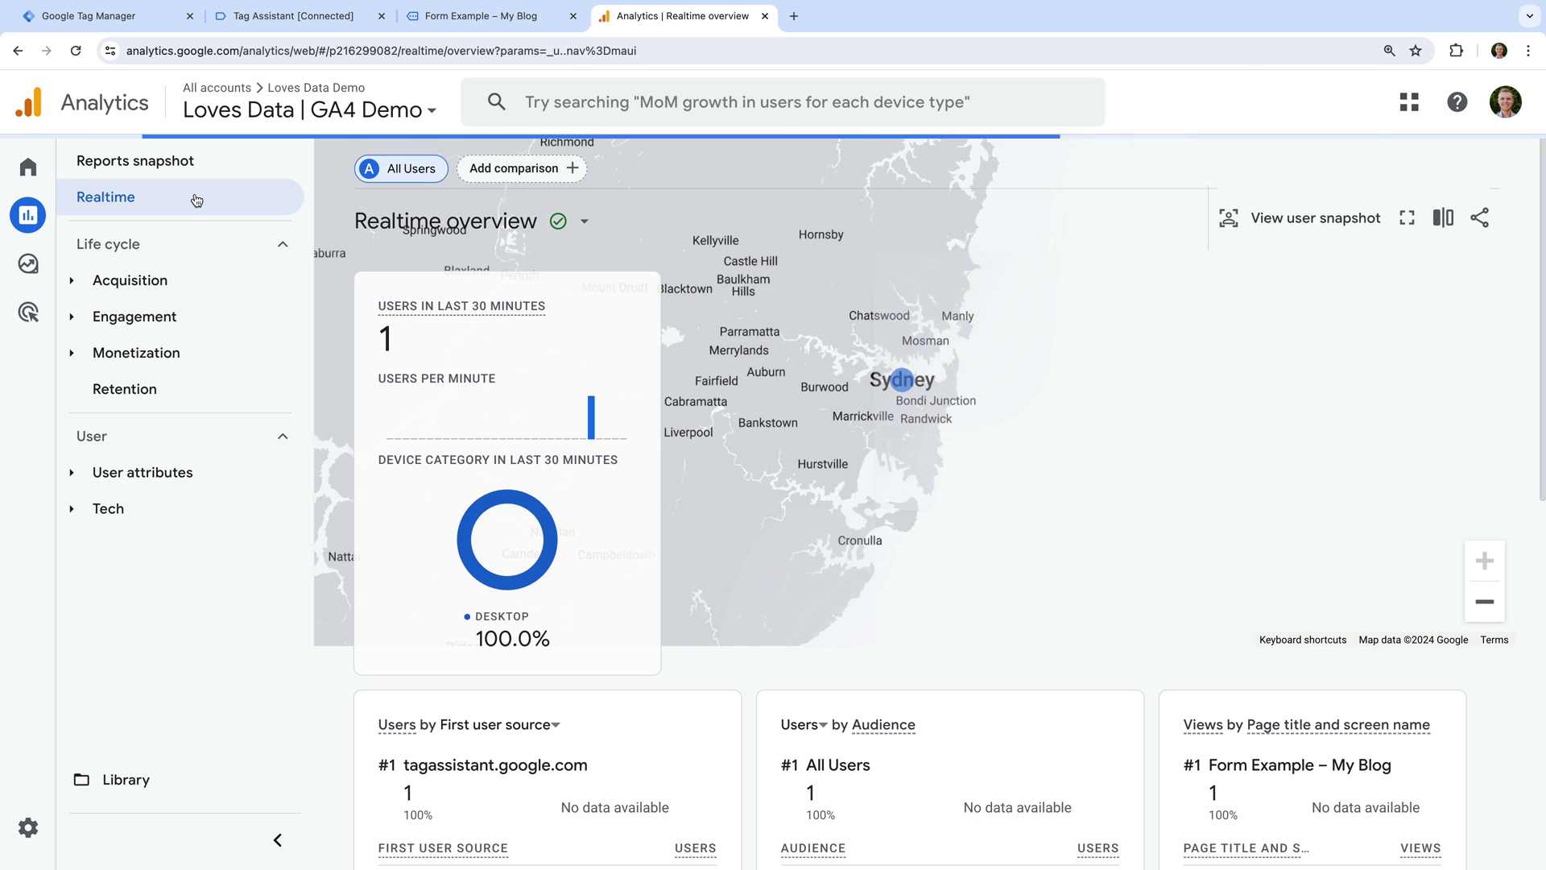
scroll(456, 354, down, 2)
scroll(456, 354, down, 8)
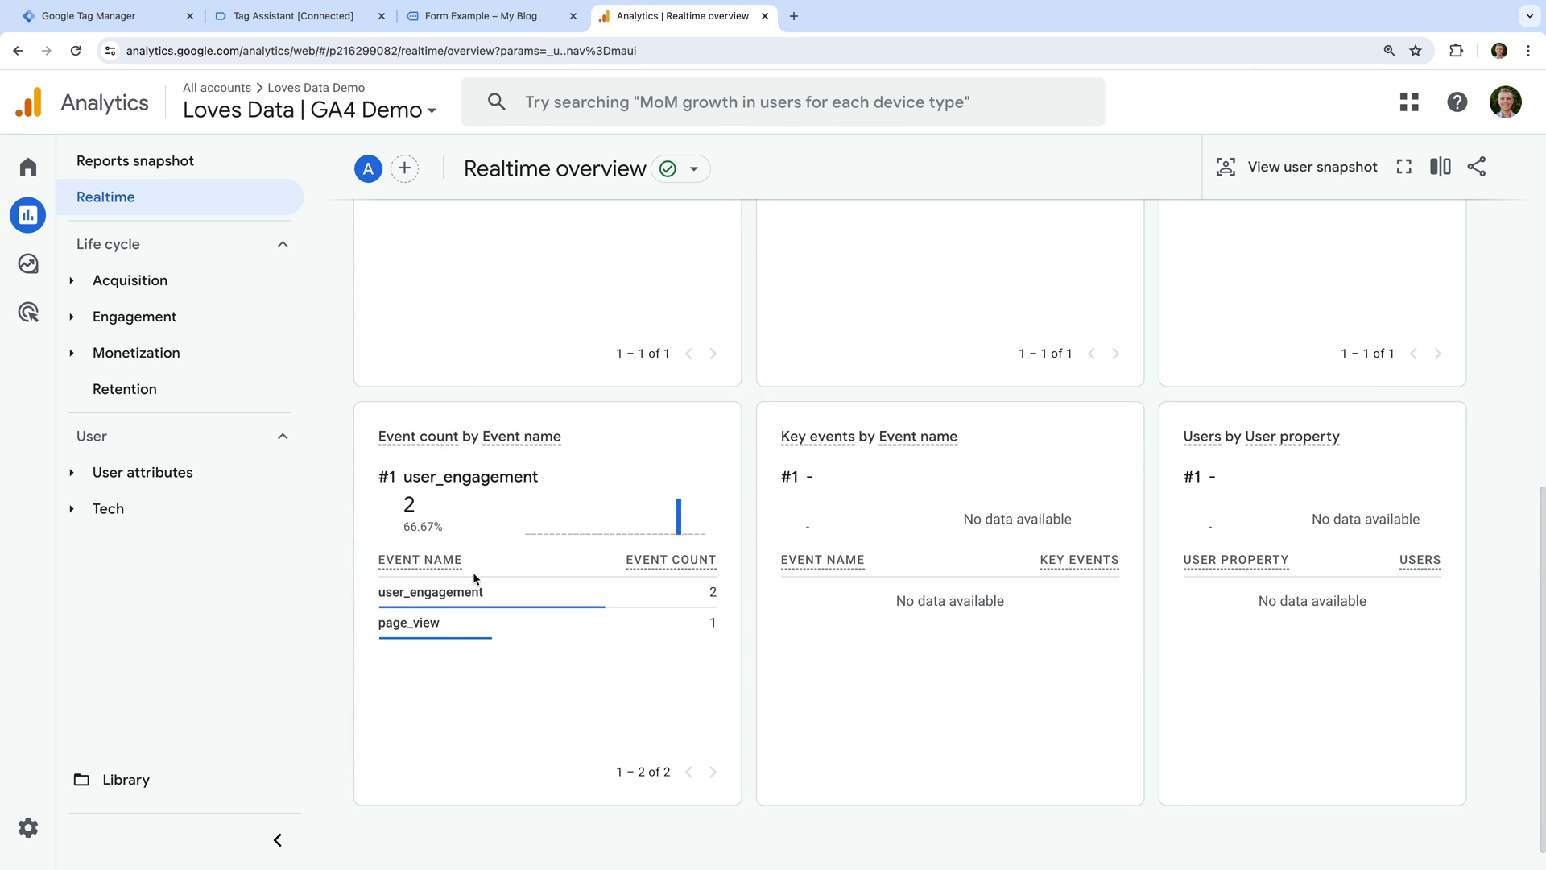
Break user_engagement down by its medium parameter, showing the UTM medium with 2 events.
click(456, 594)
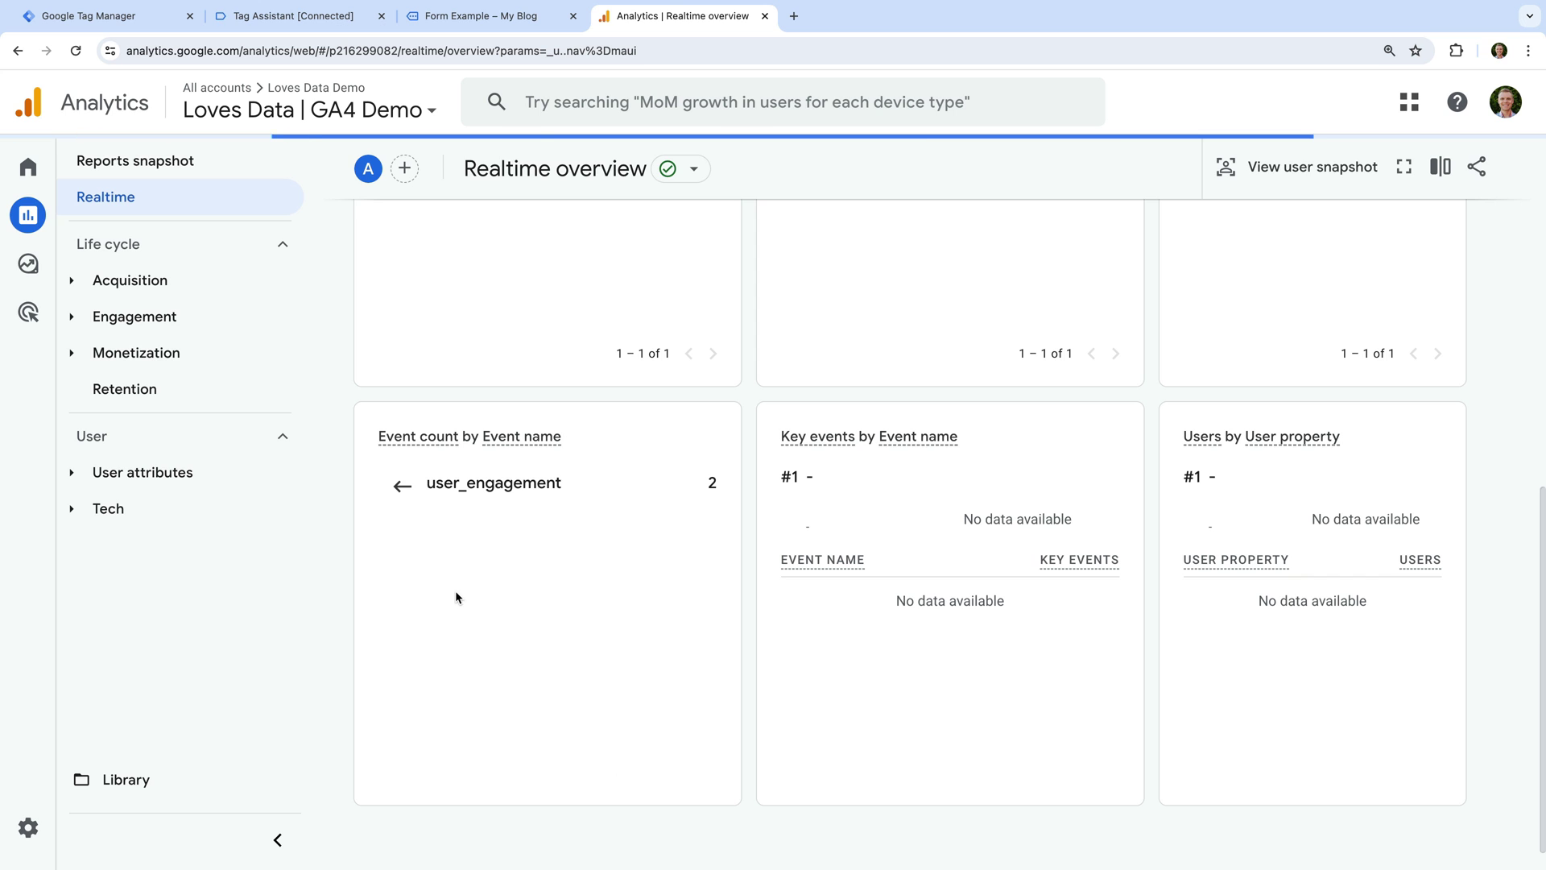
mouse_move(533, 602)
scroll(532, 603, down, 1)
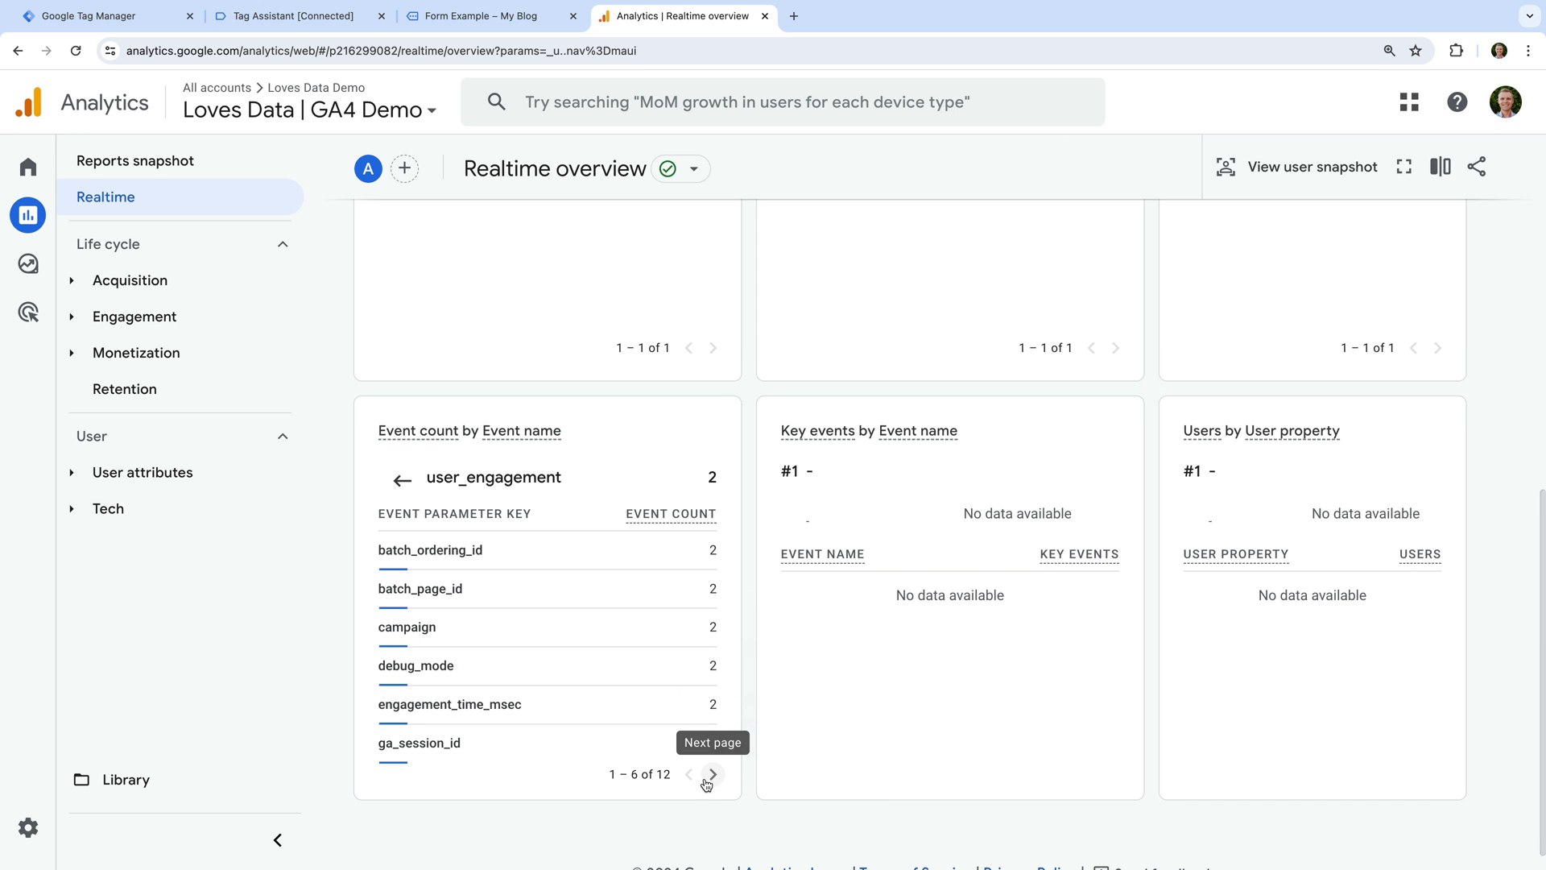
click(712, 774)
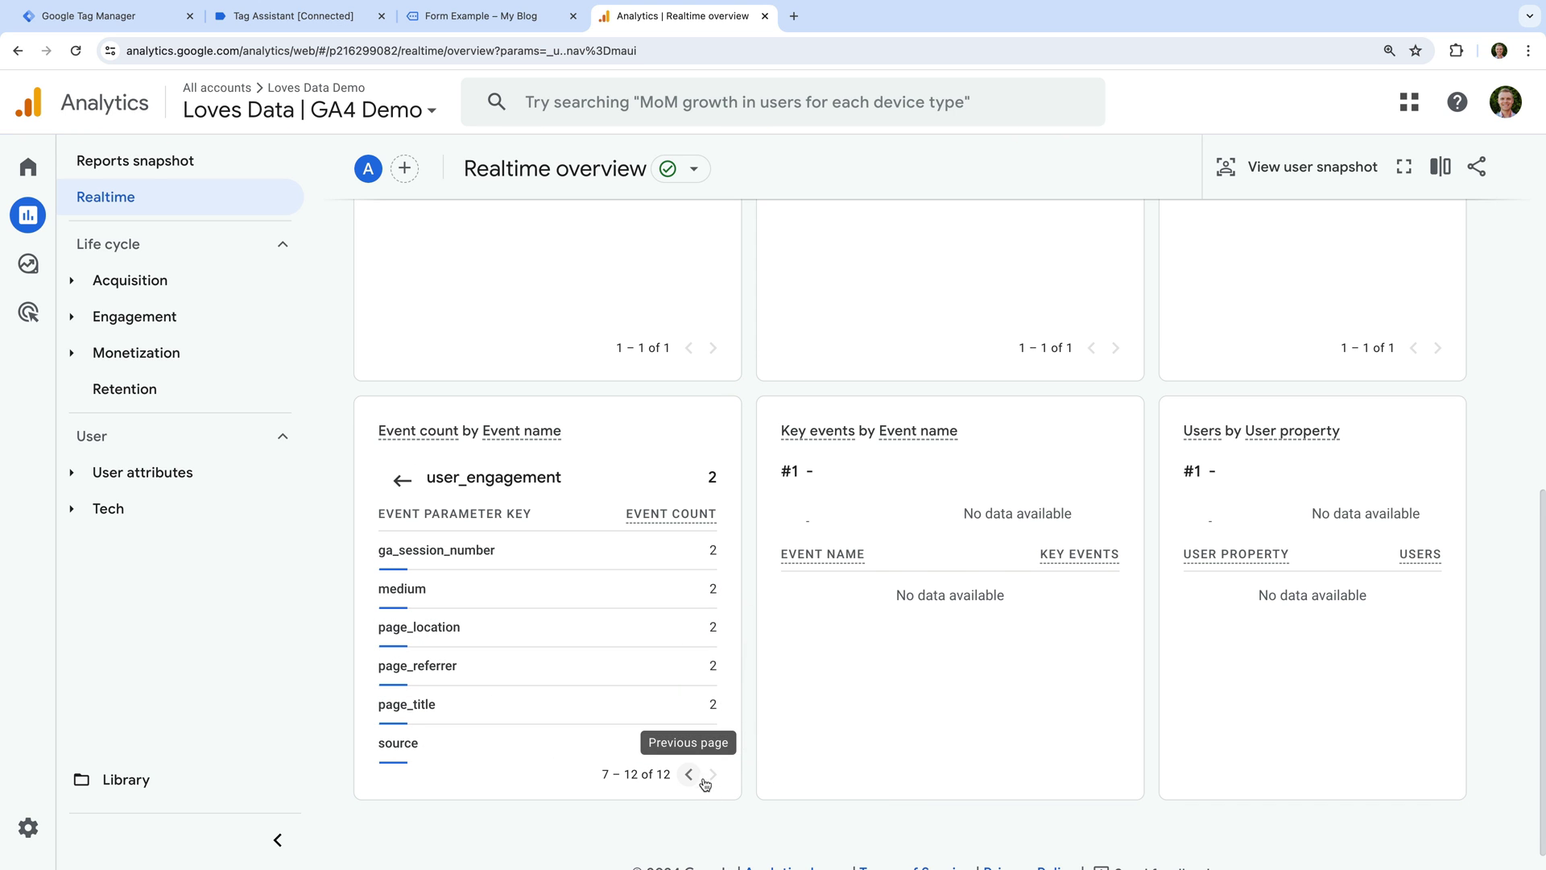
click(516, 599)
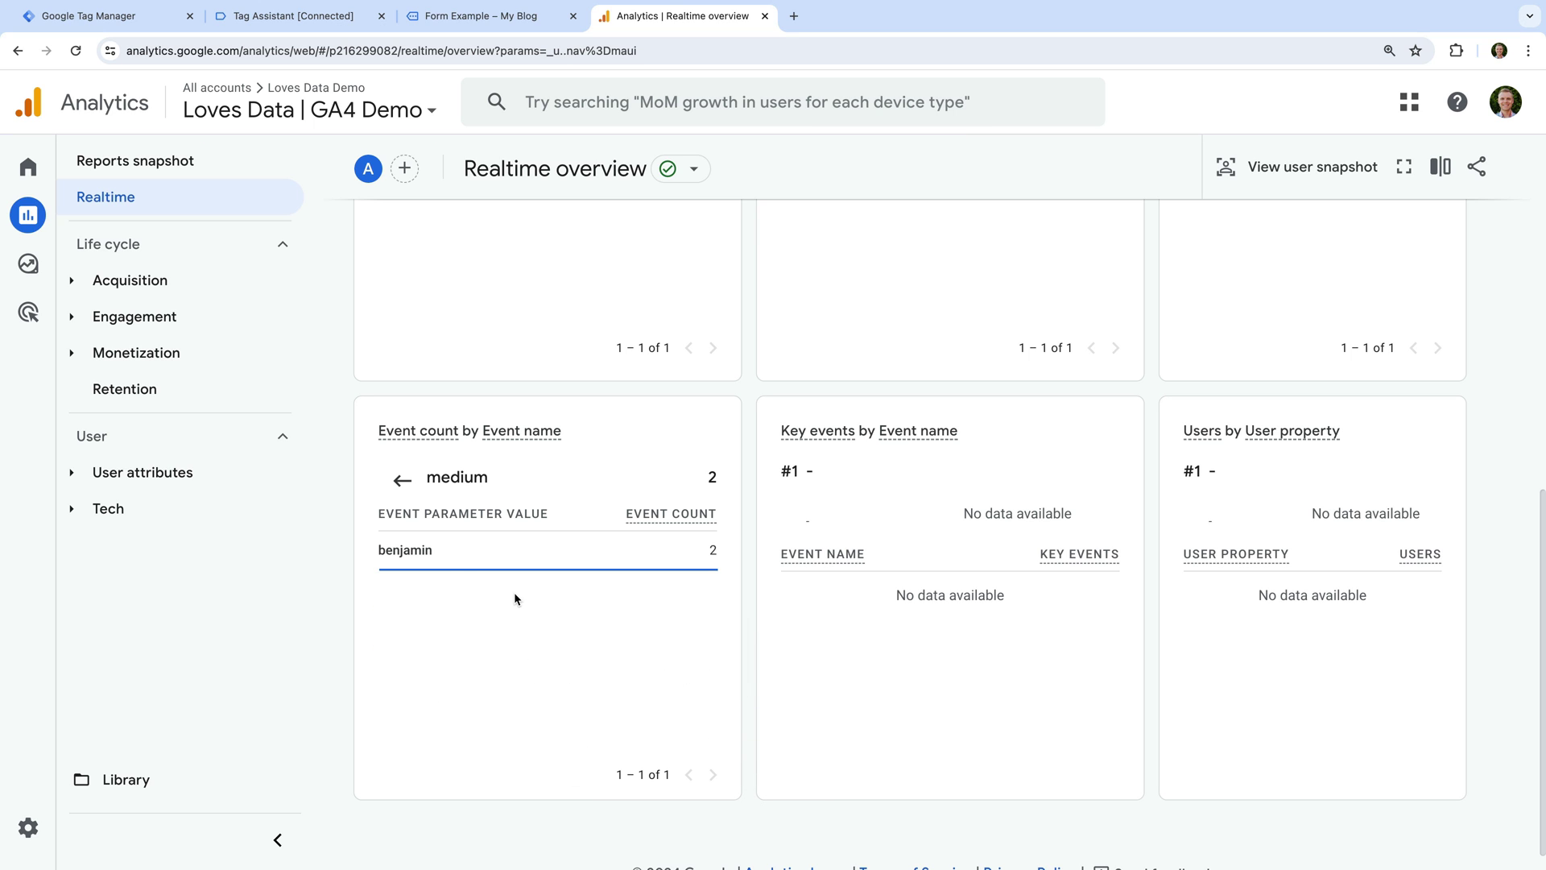
double_click(406, 552)
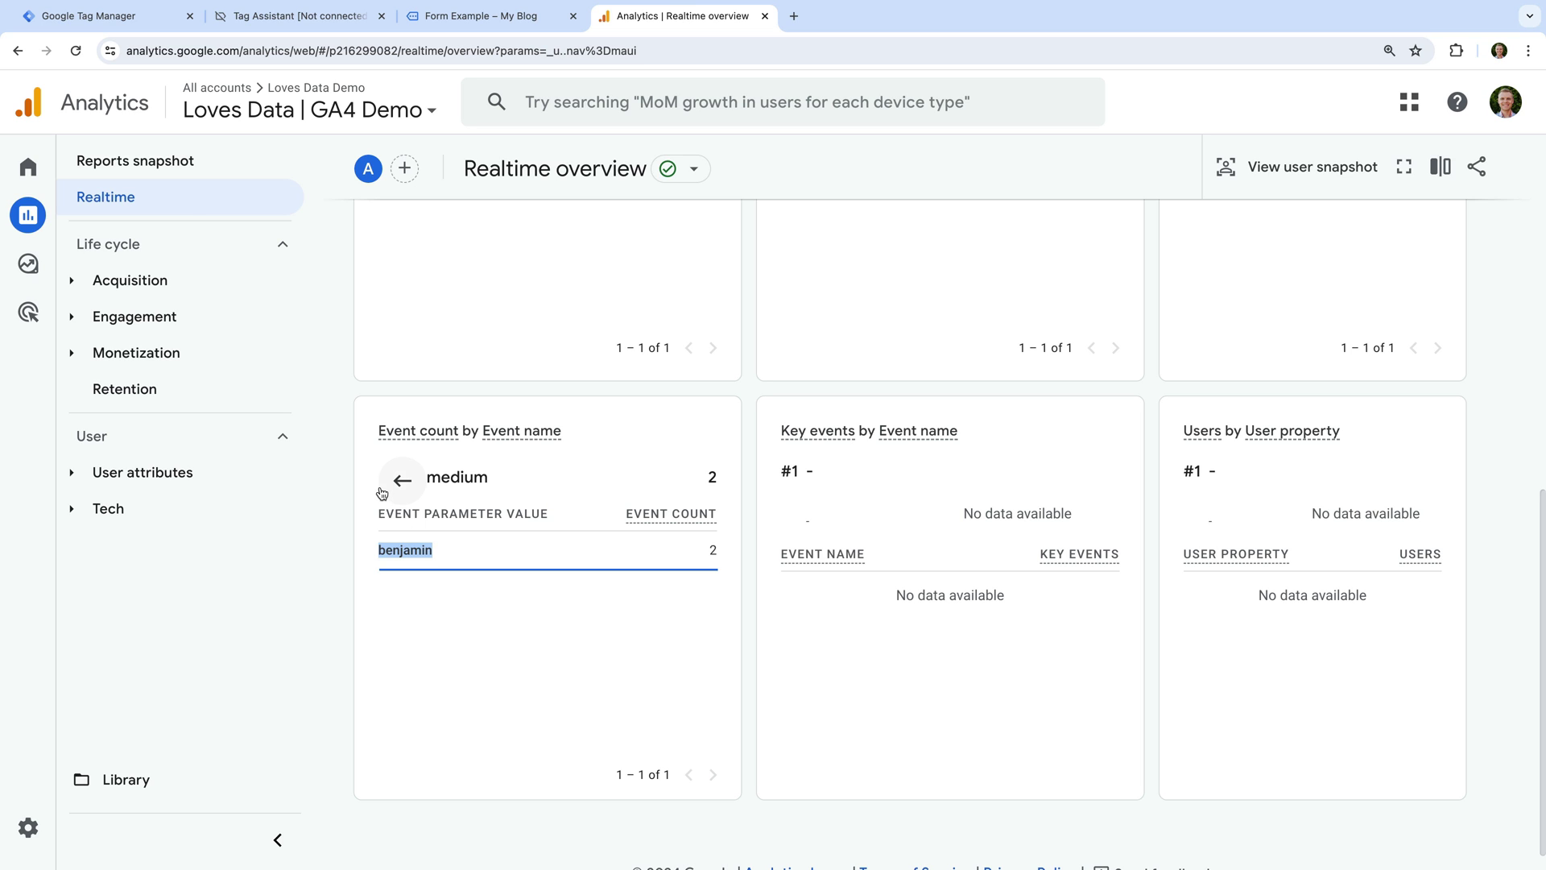
Open the Traffic acquisition report and switch its primary dimension to Session campaign.
click(208, 292)
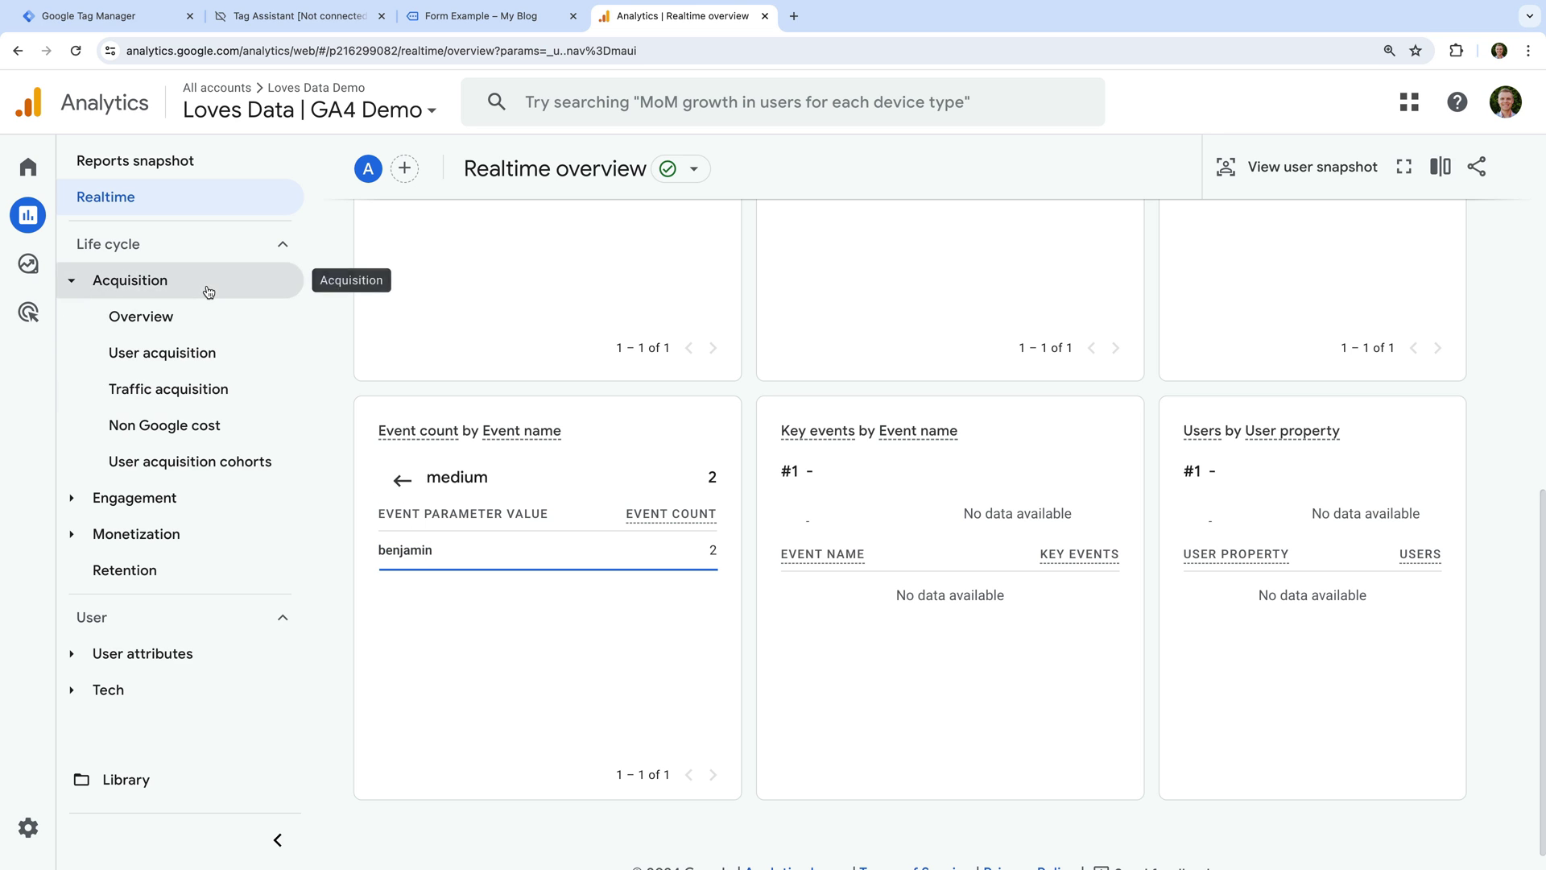
click(241, 394)
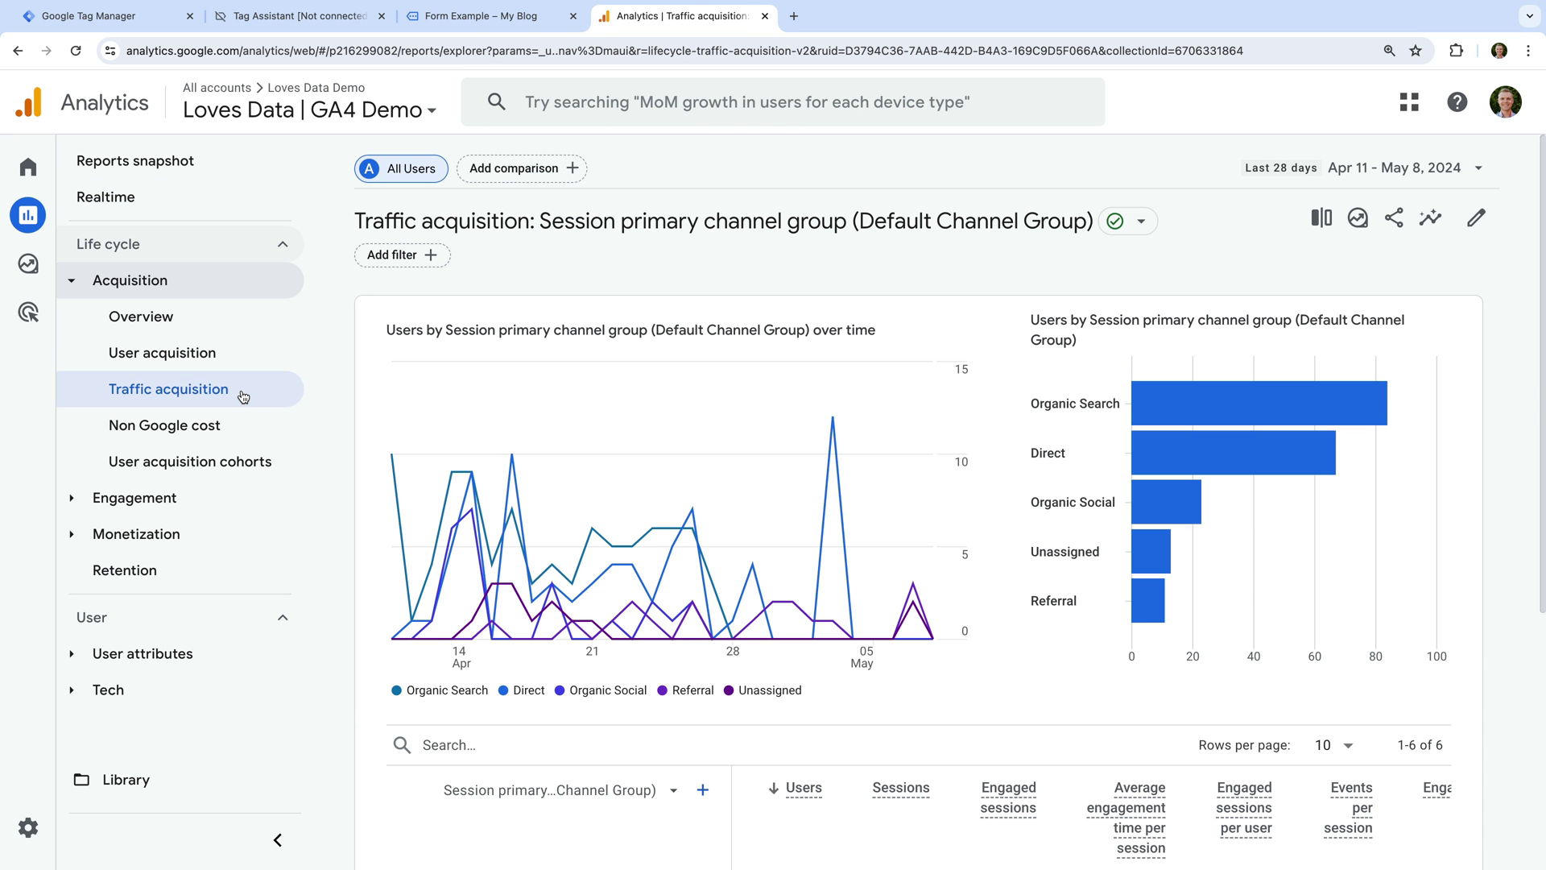
scroll(567, 575, down, 3)
click(559, 534)
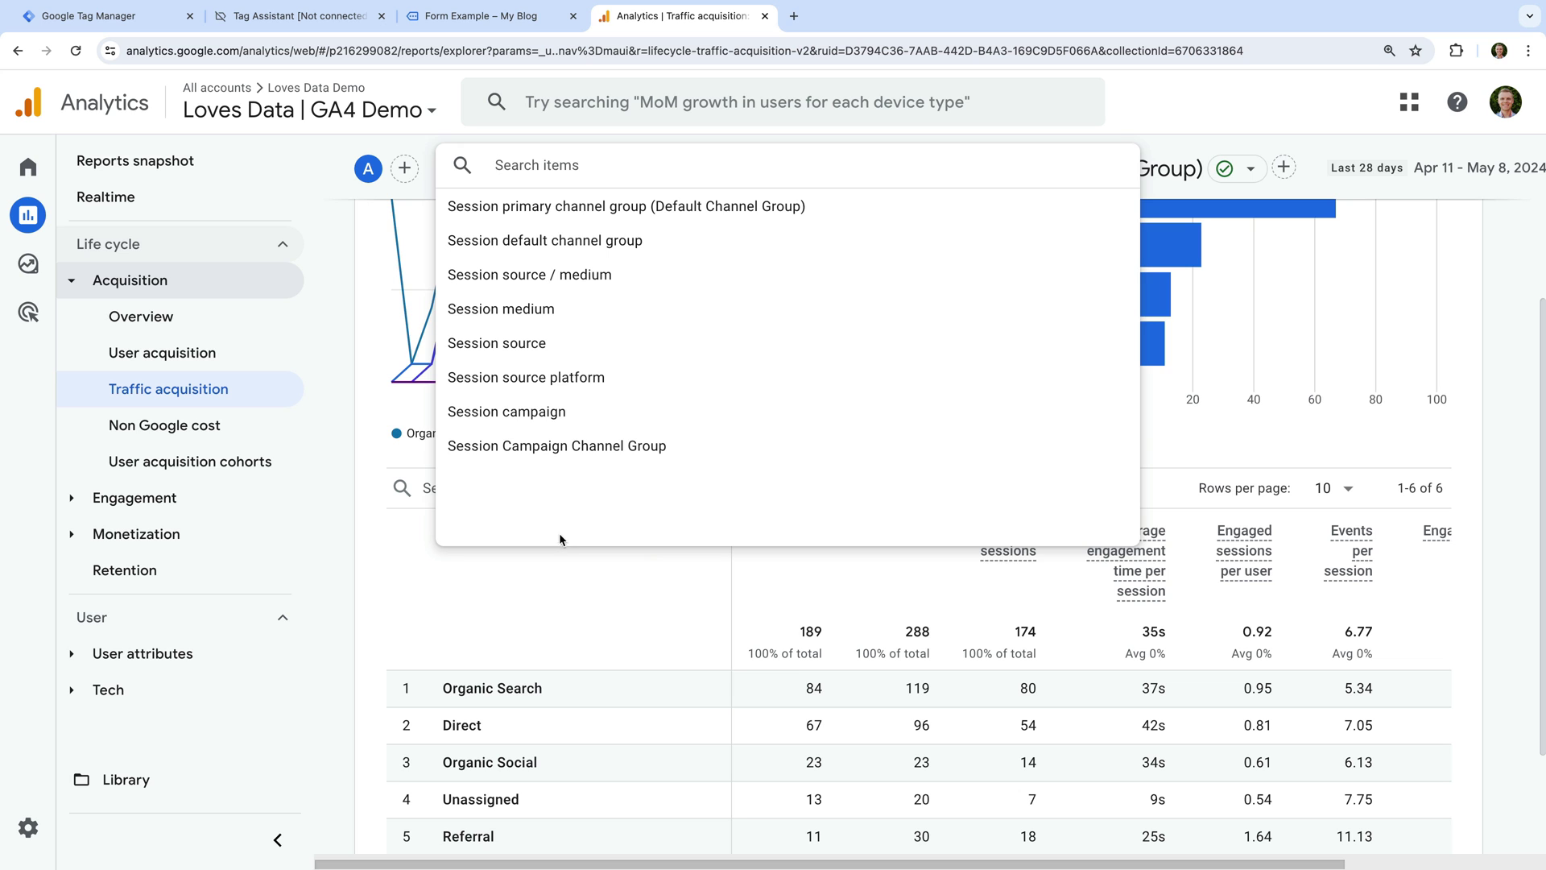
click(541, 412)
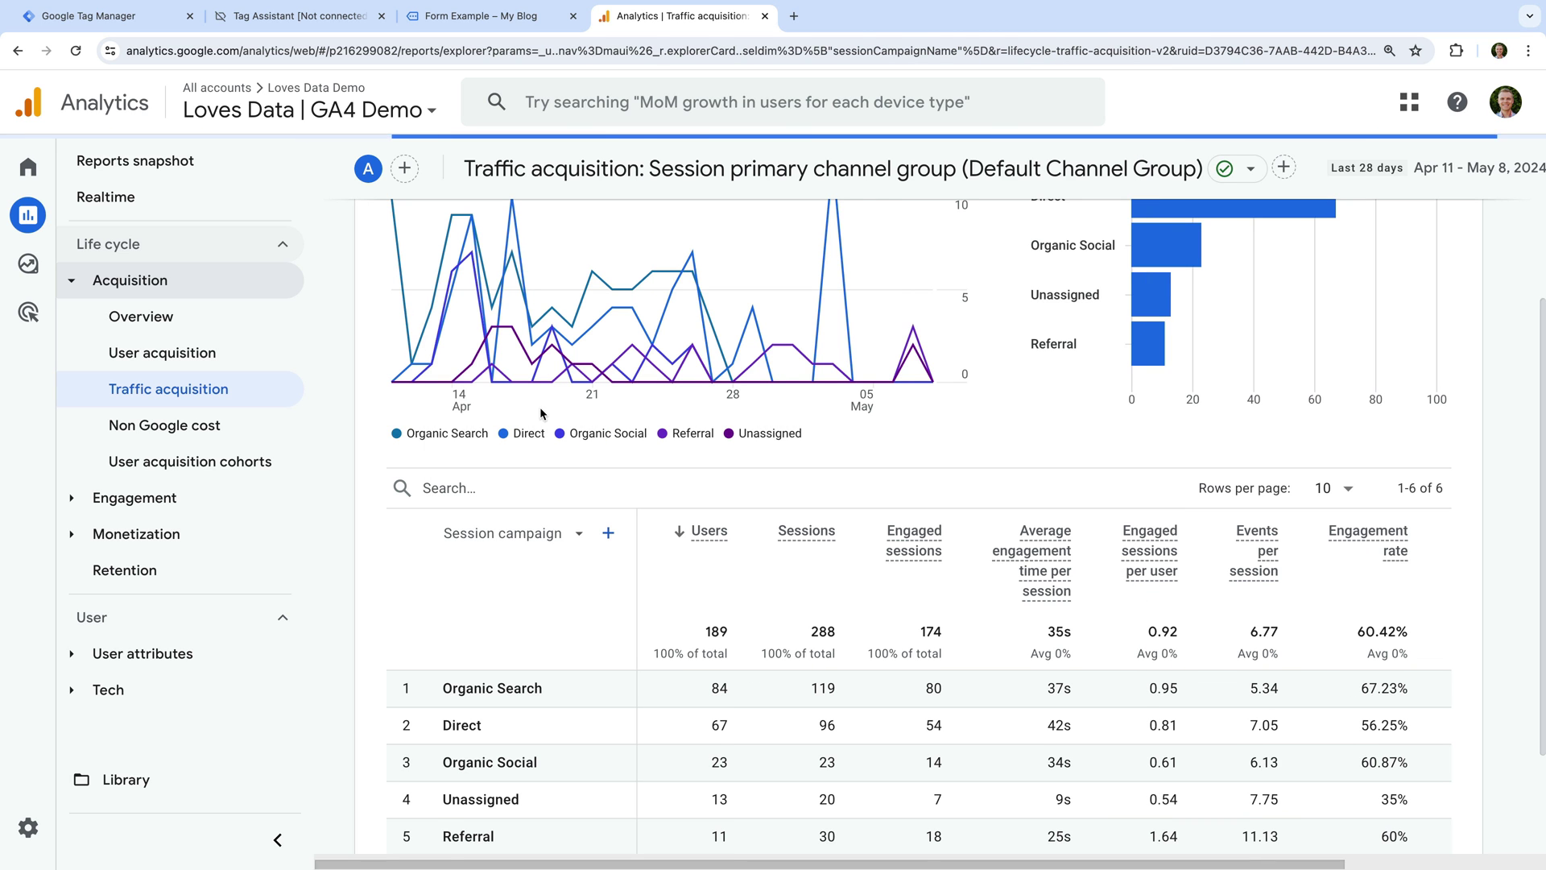
Search the table for the test campaign name so only its row (1 user, 1 session) remains.
click(505, 489)
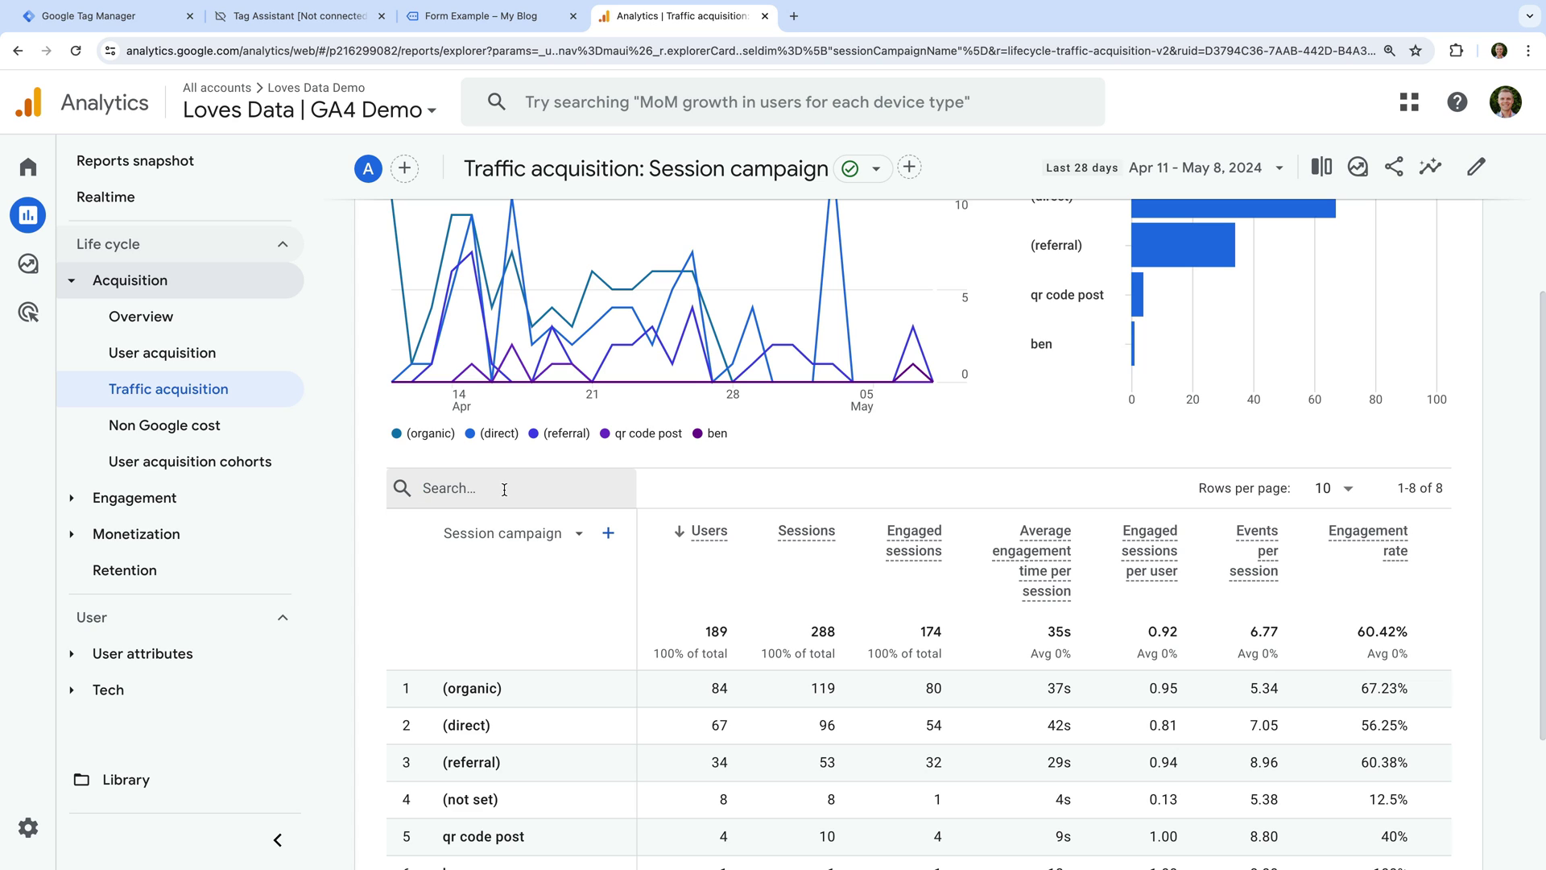
text(benjamin)
key(Return)
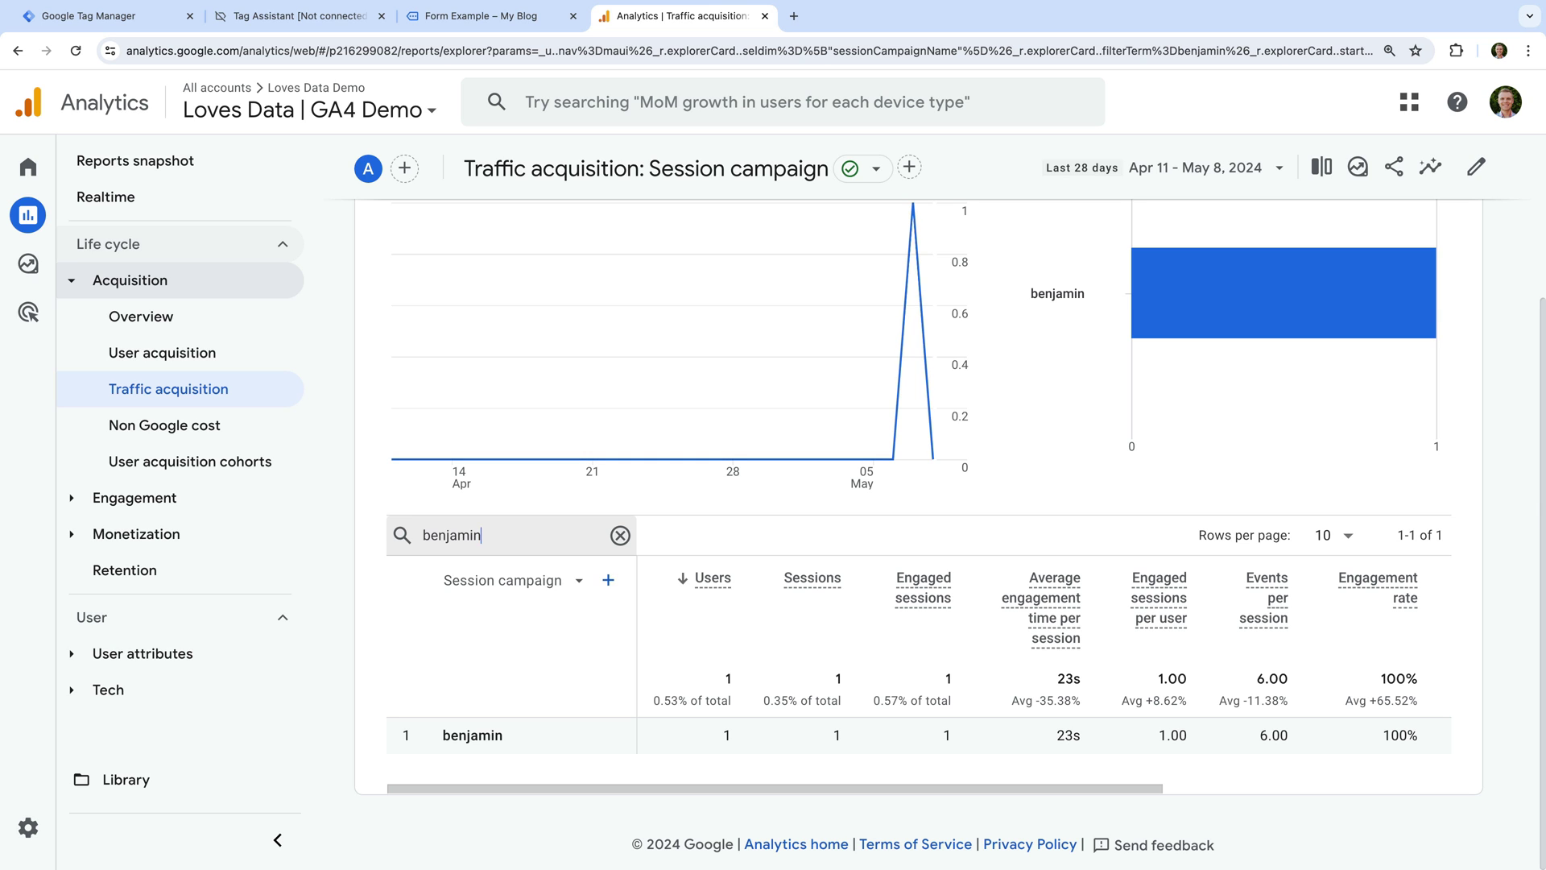
click(608, 579)
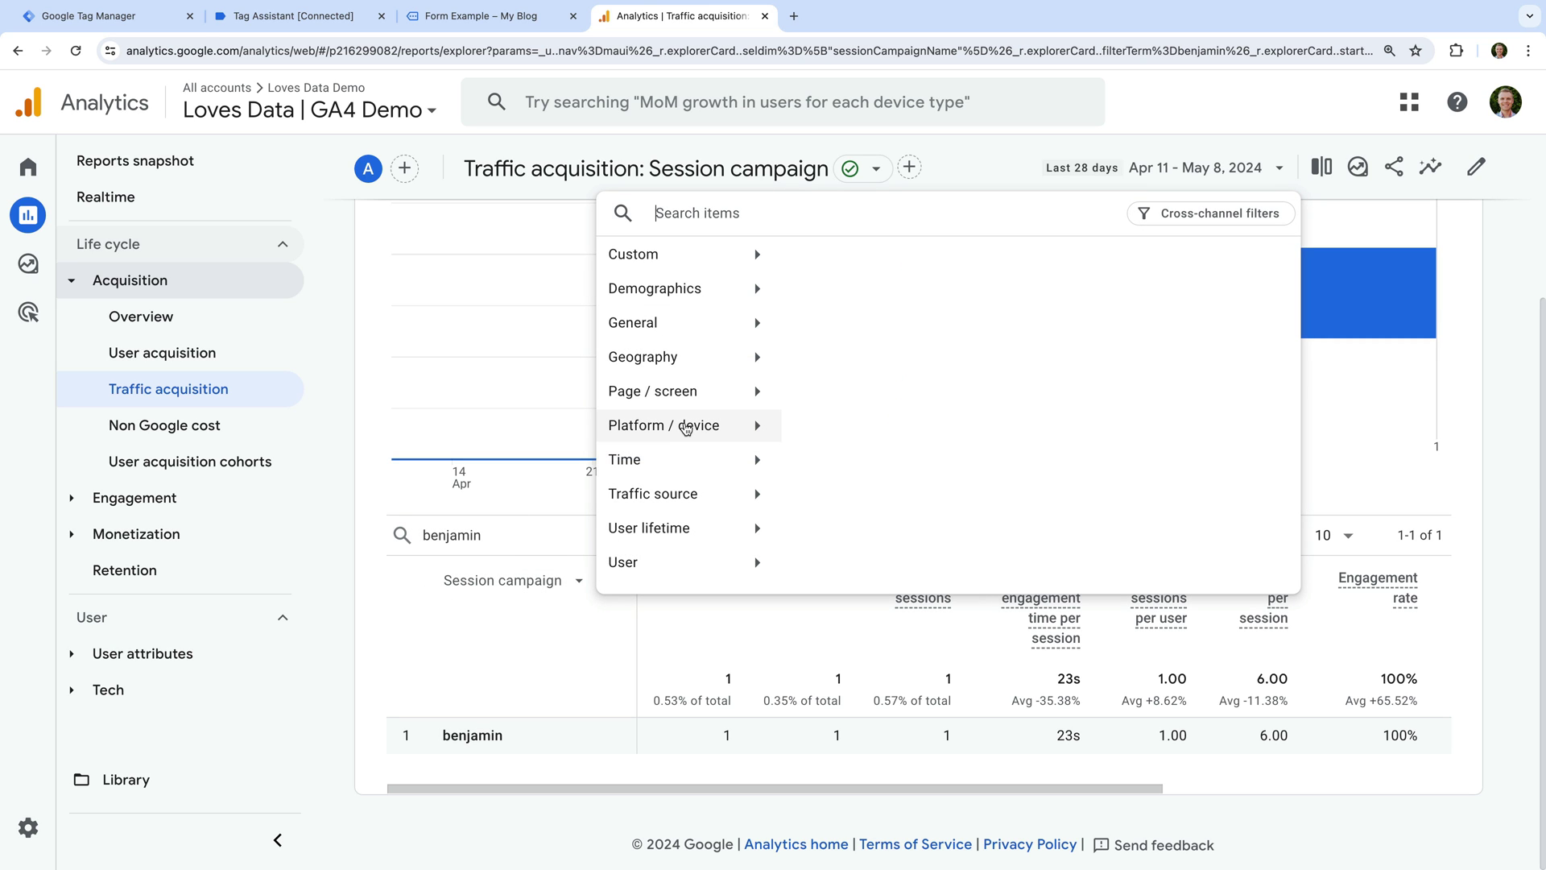
text(landing)
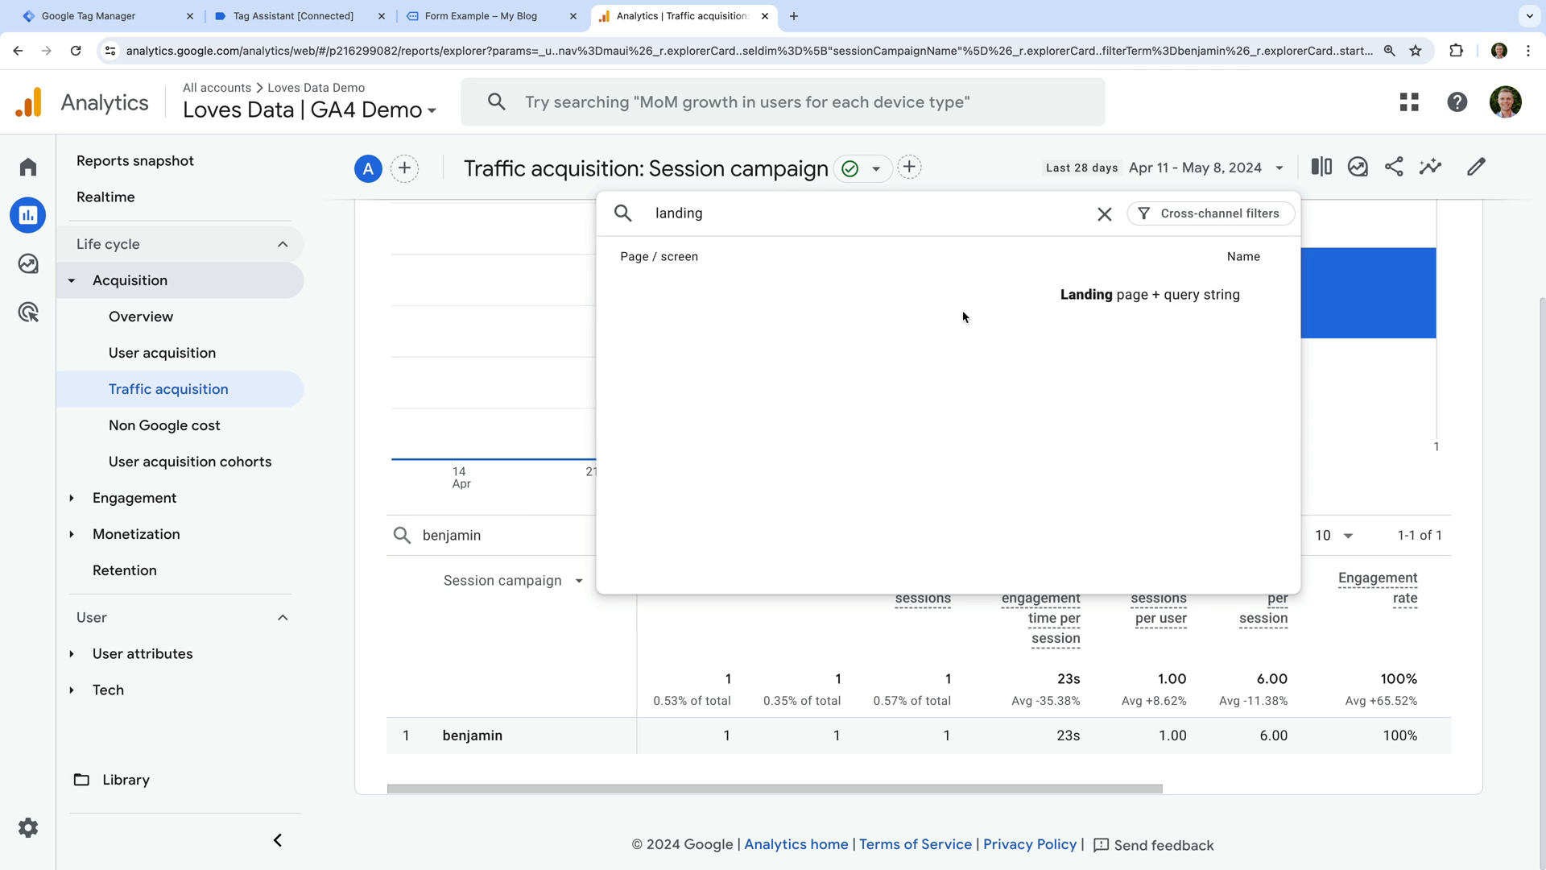
click(1030, 293)
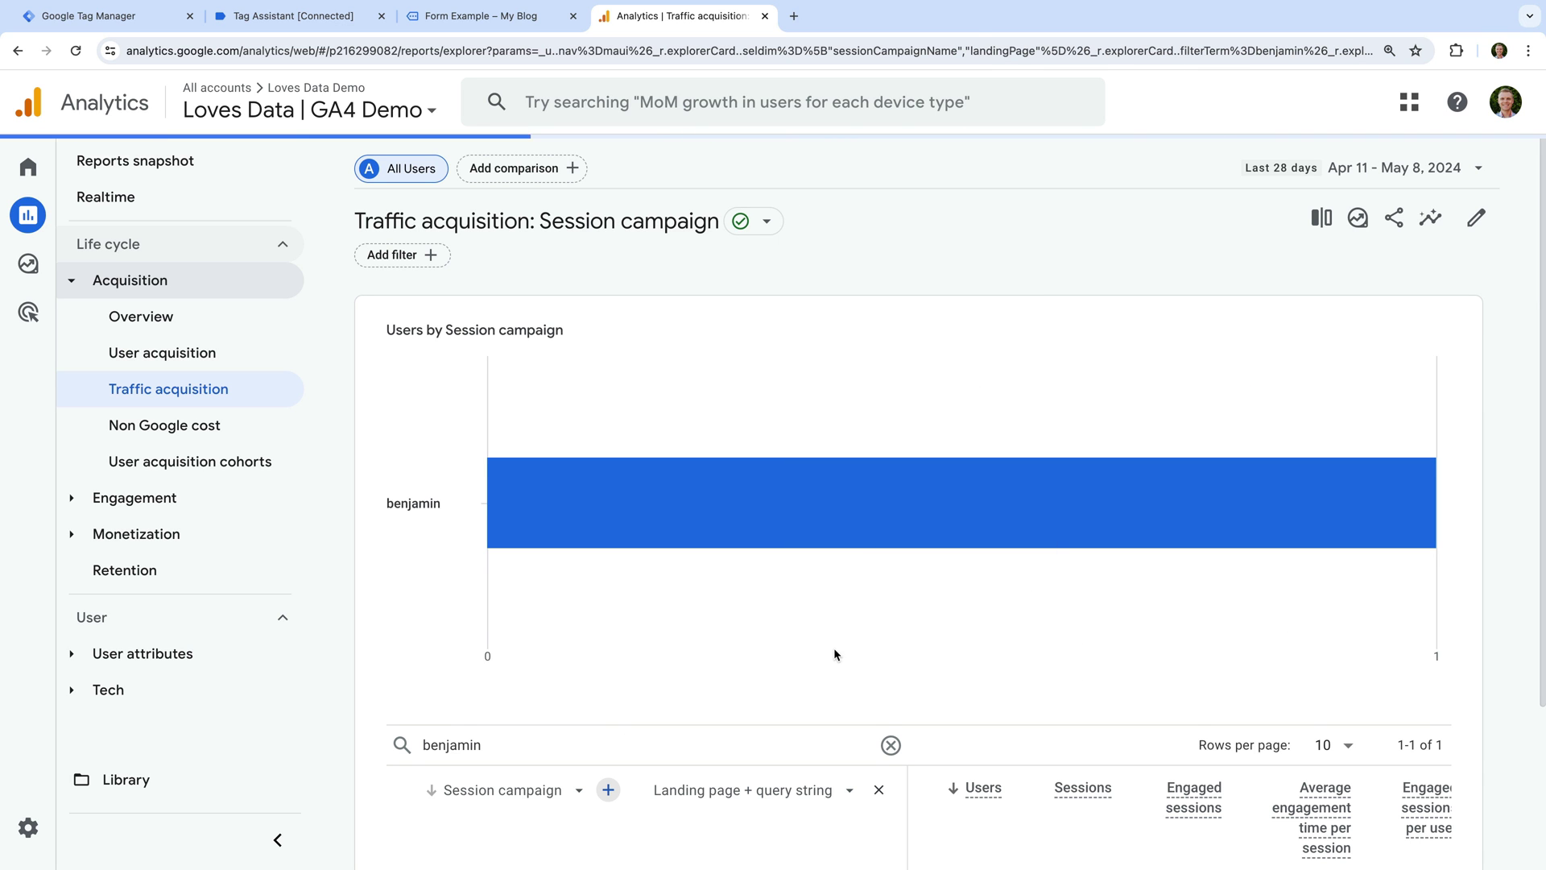
scroll(836, 654, down, 1)
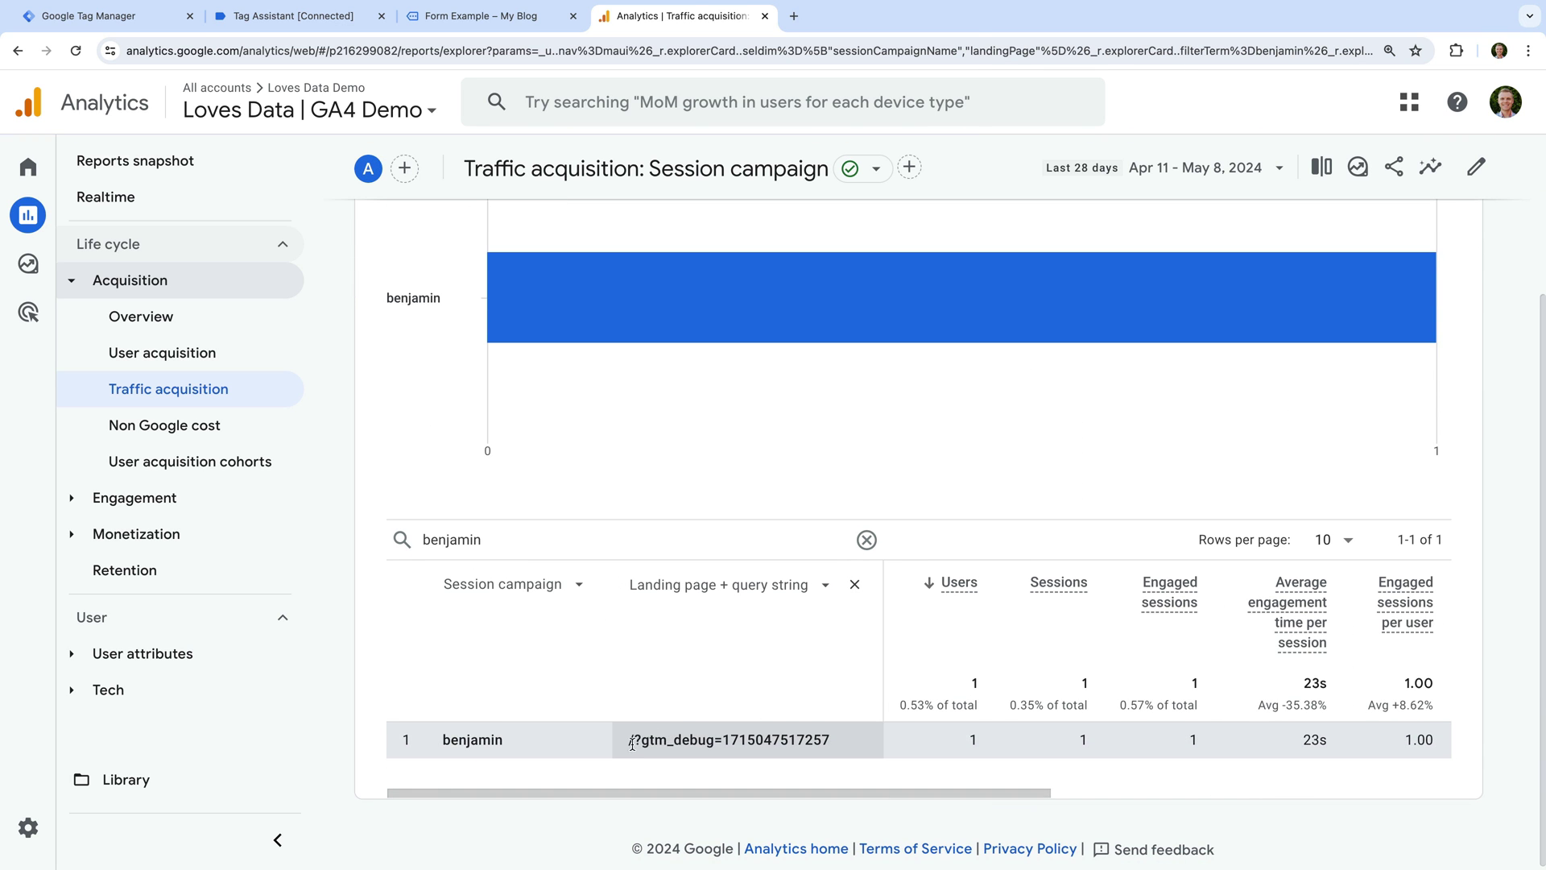
drag(629, 743, 636, 742)
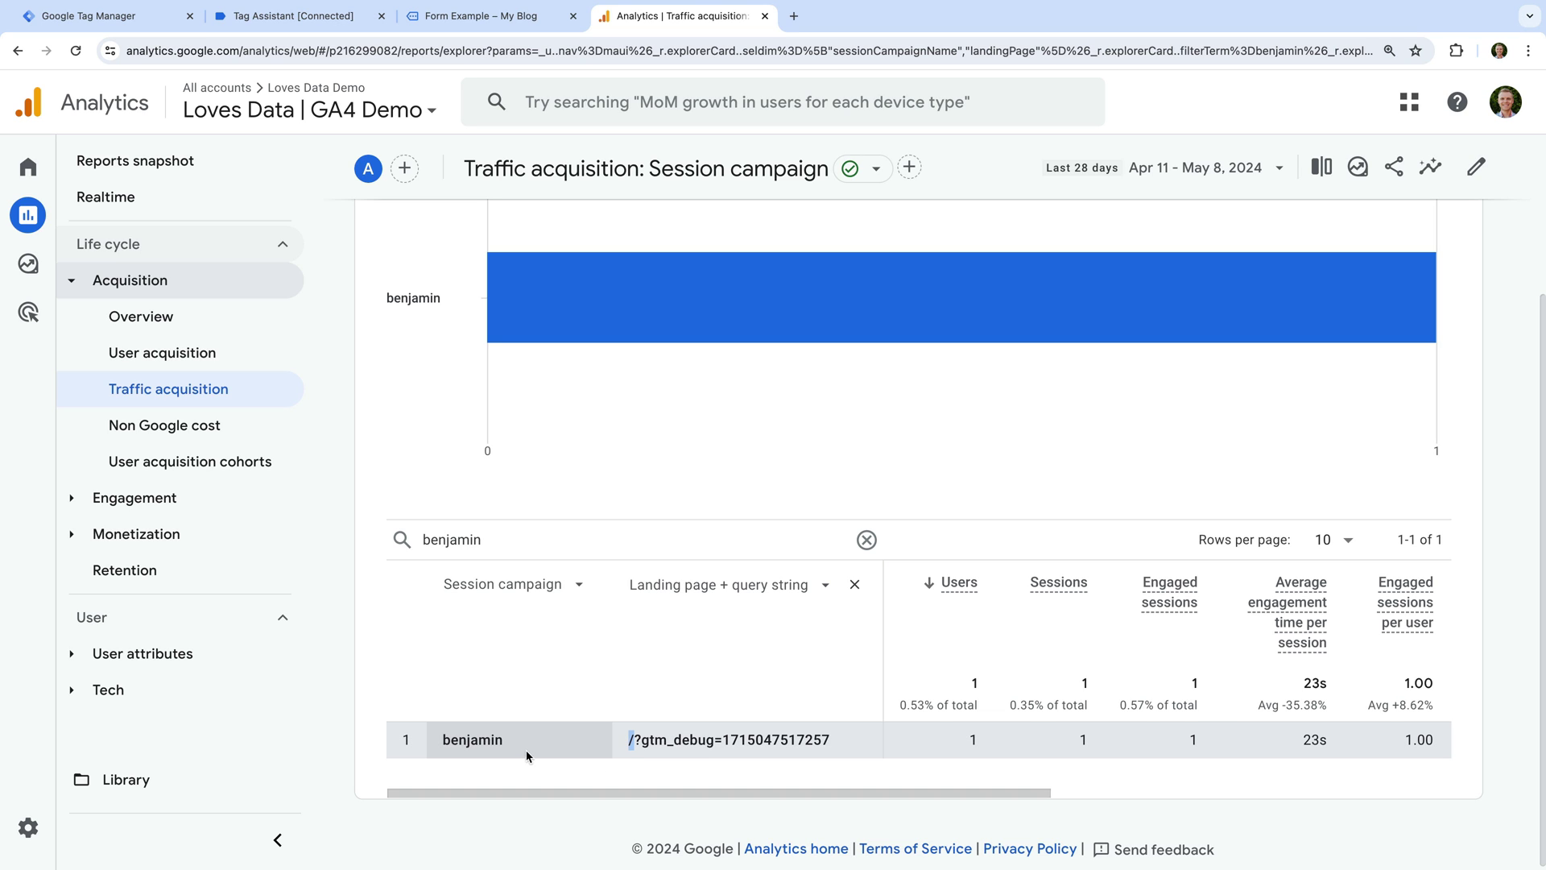
scroll(520, 746, down, 1)
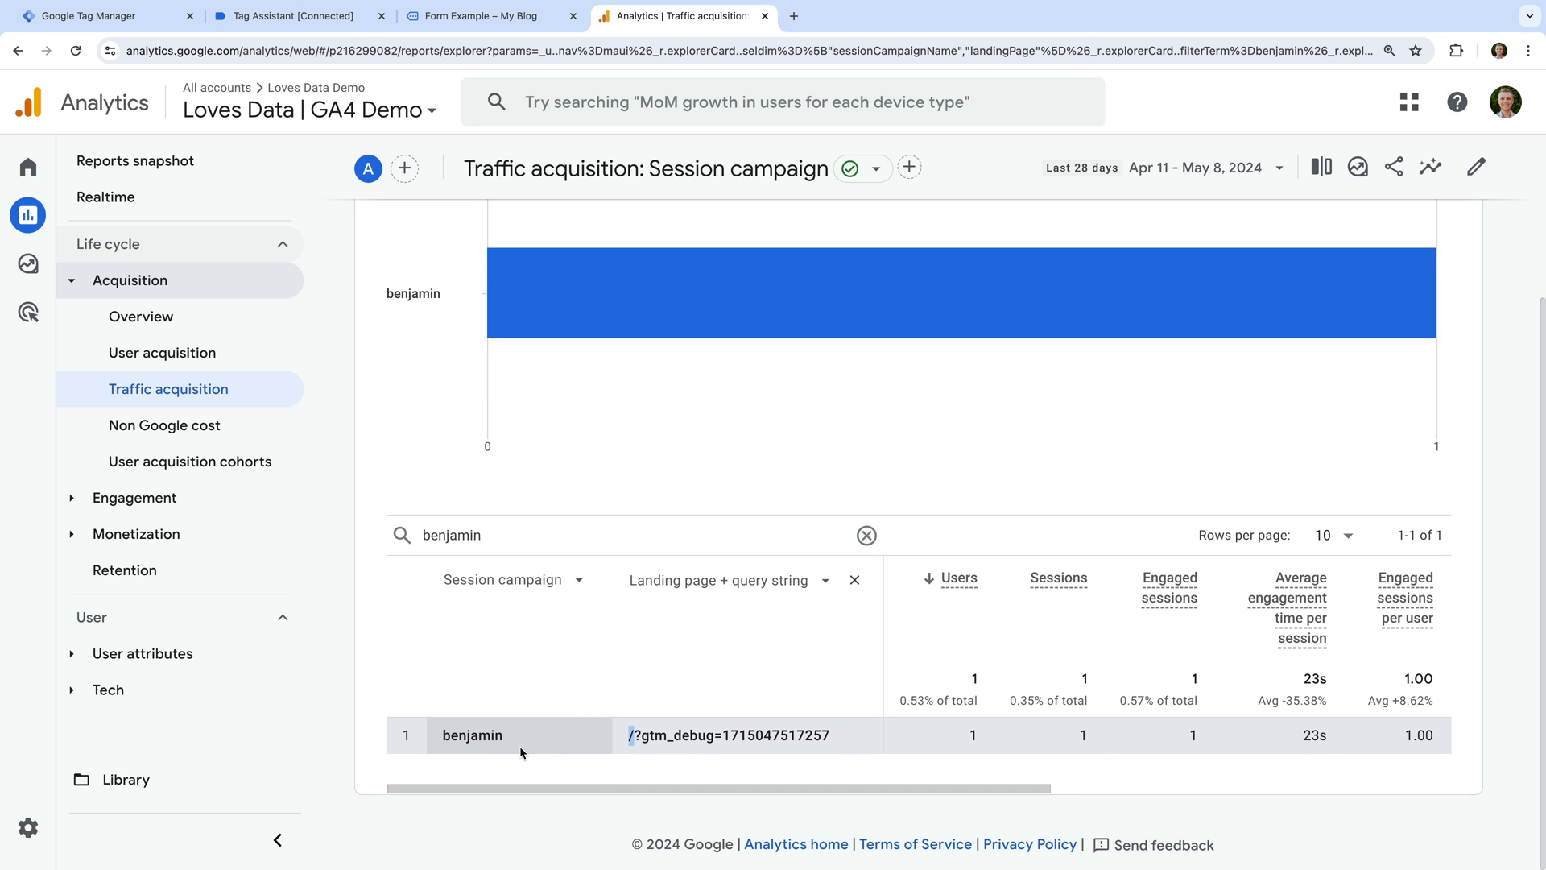